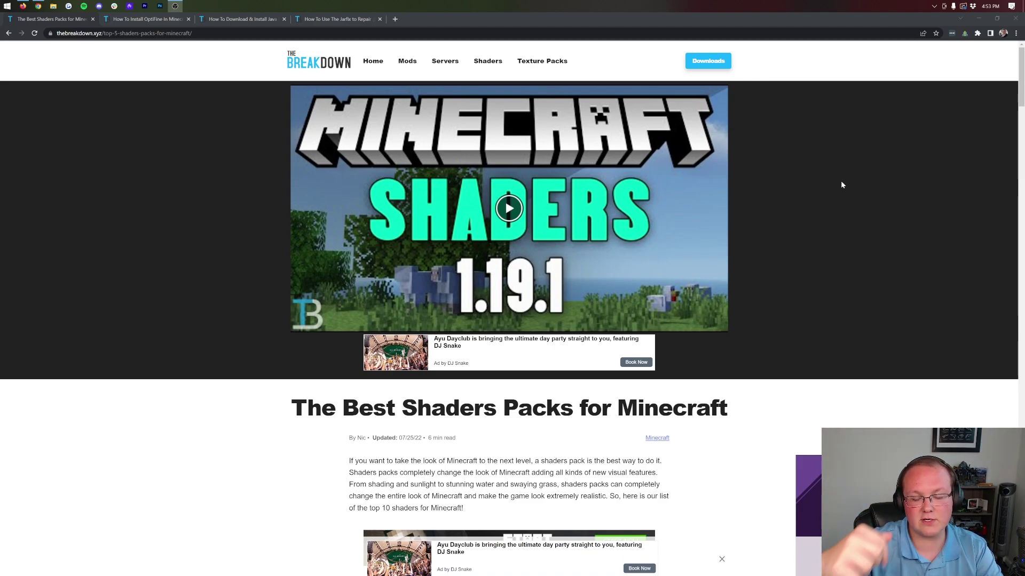
# Find BSL Shaders in the shader packs article and open its download page in a new browser tab.
pyautogui.scroll(-4, 777, 273)
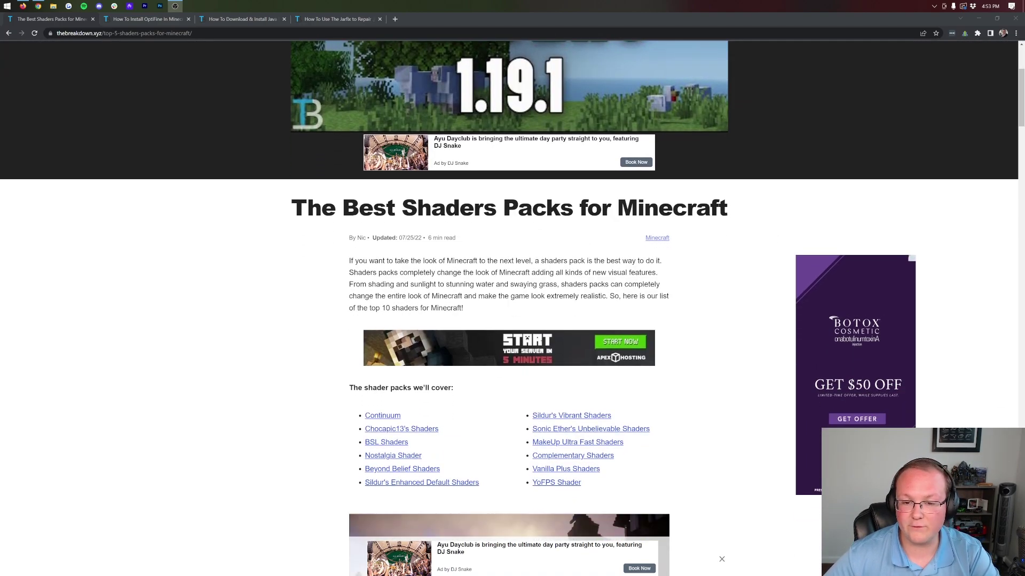
pyautogui.scroll(-4, 426, 178)
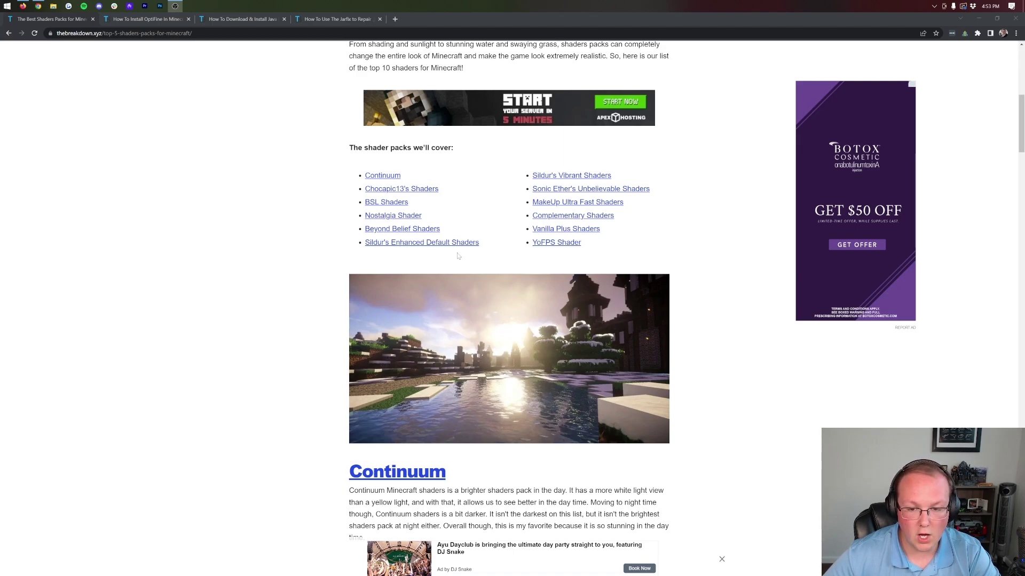
pyautogui.scroll(-10, 562, 211)
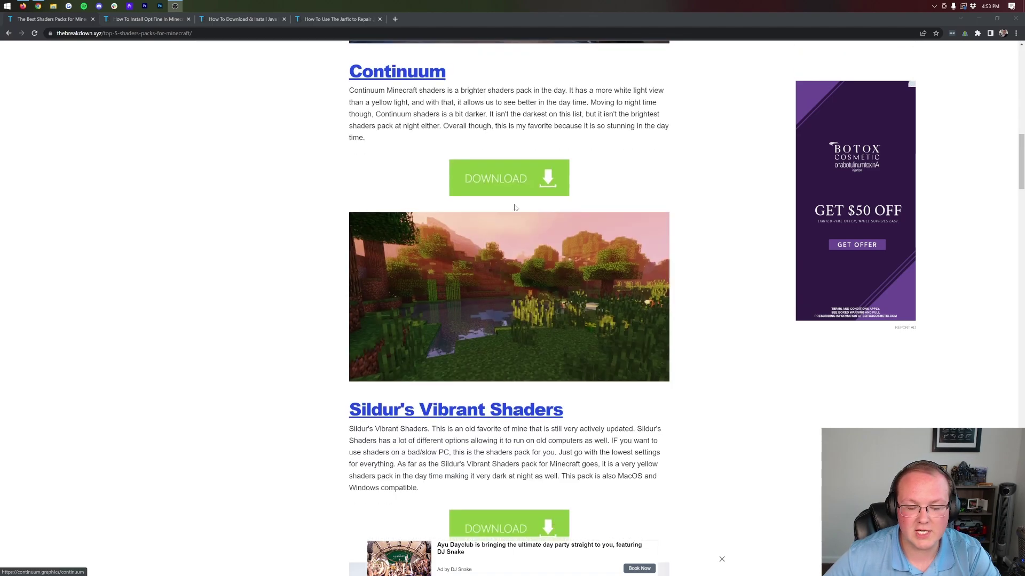
pyautogui.scroll(15, 497, 242)
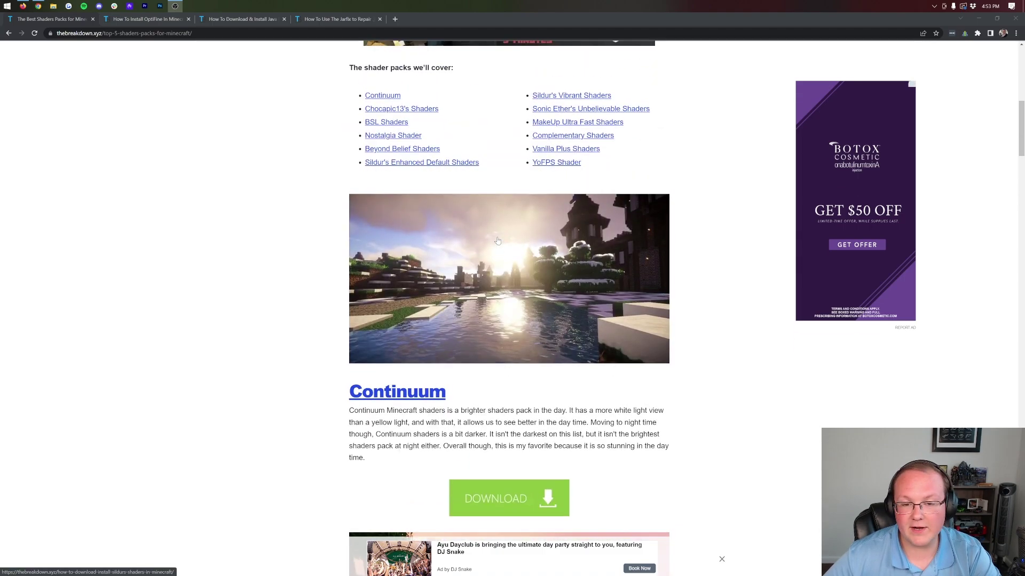
pyautogui.scroll(-5, 497, 241)
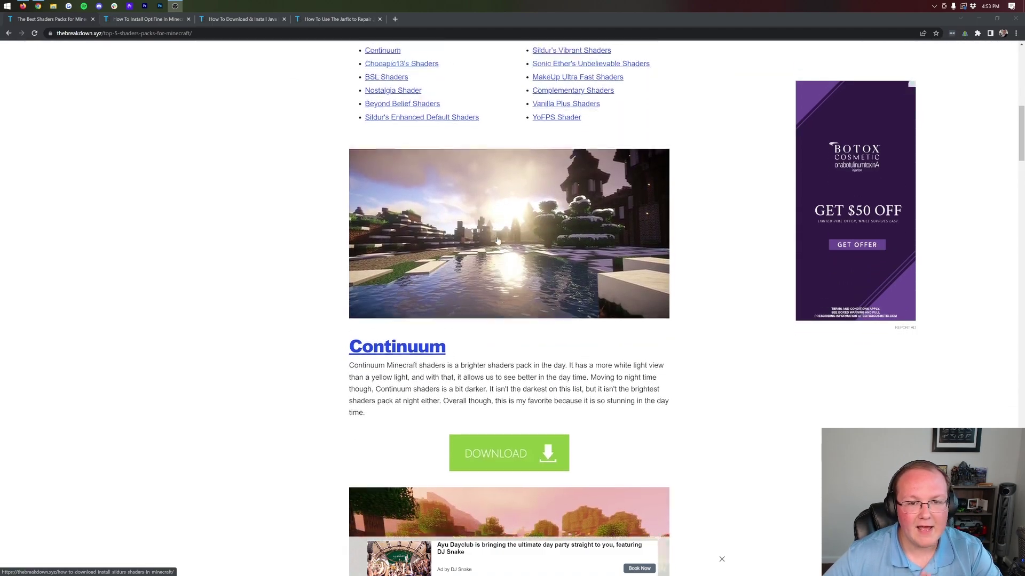
pyautogui.scroll(2, 497, 241)
pyautogui.click(389, 161)
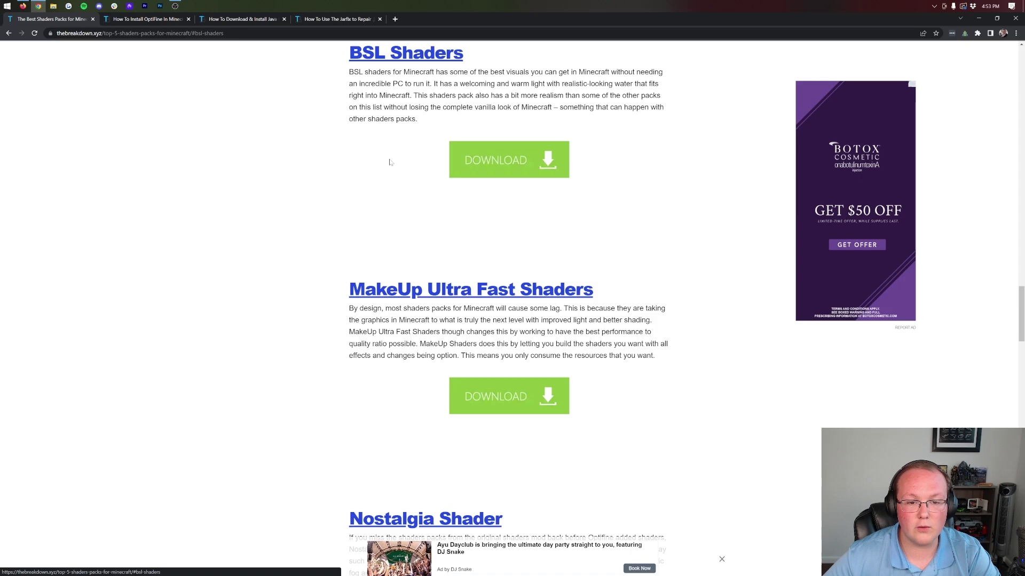
pyautogui.scroll(5, 520, 257)
pyautogui.scroll(-3, 480, 272)
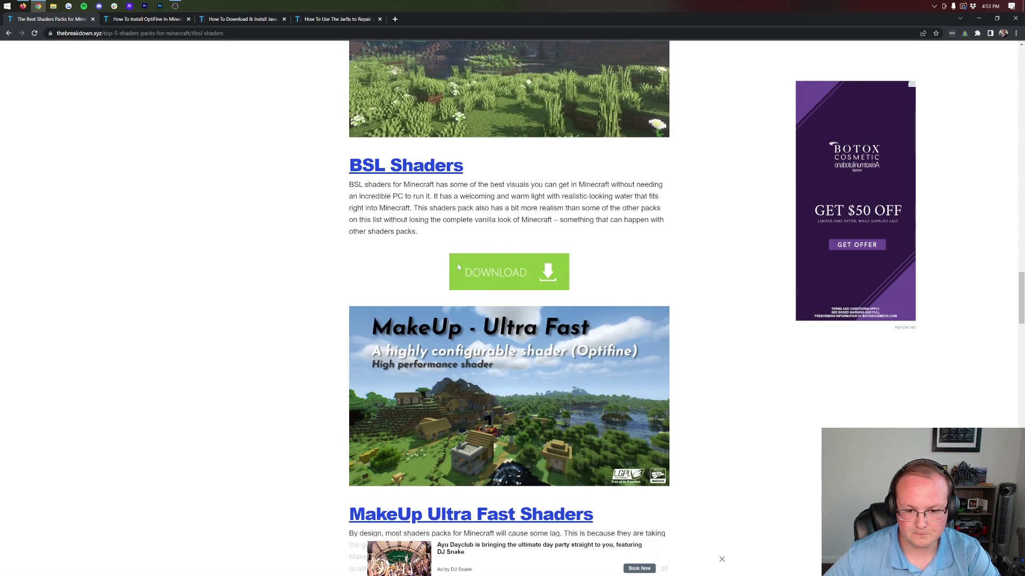
pyautogui.rightClick(479, 273)
pyautogui.click(515, 279)
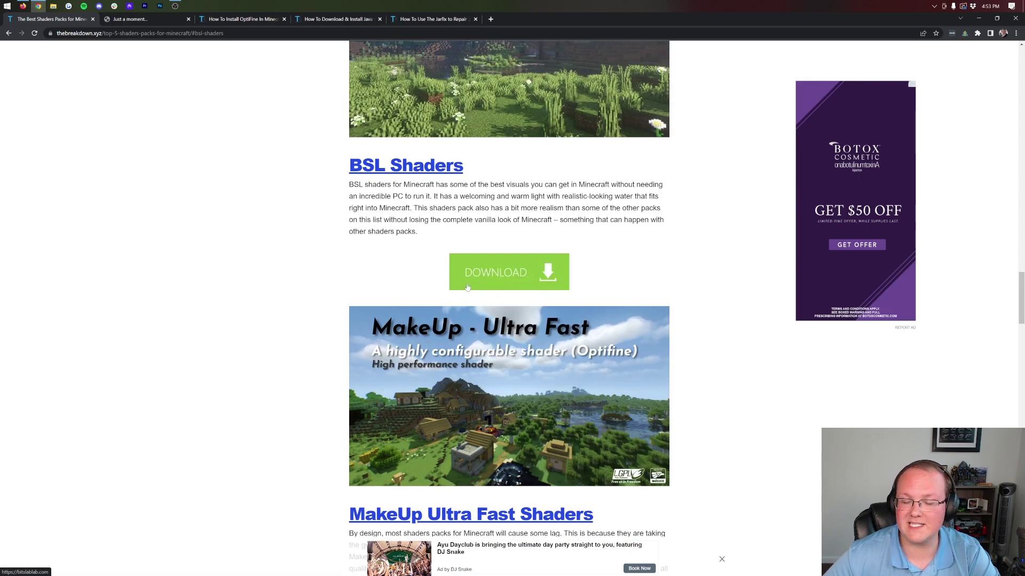
# Open the download page for MakeUp Ultra Fast Shaders from the article in a new browser tab.
pyautogui.scroll(-4, 419, 262)
pyautogui.scroll(-2, 419, 261)
pyautogui.scroll(1, 459, 282)
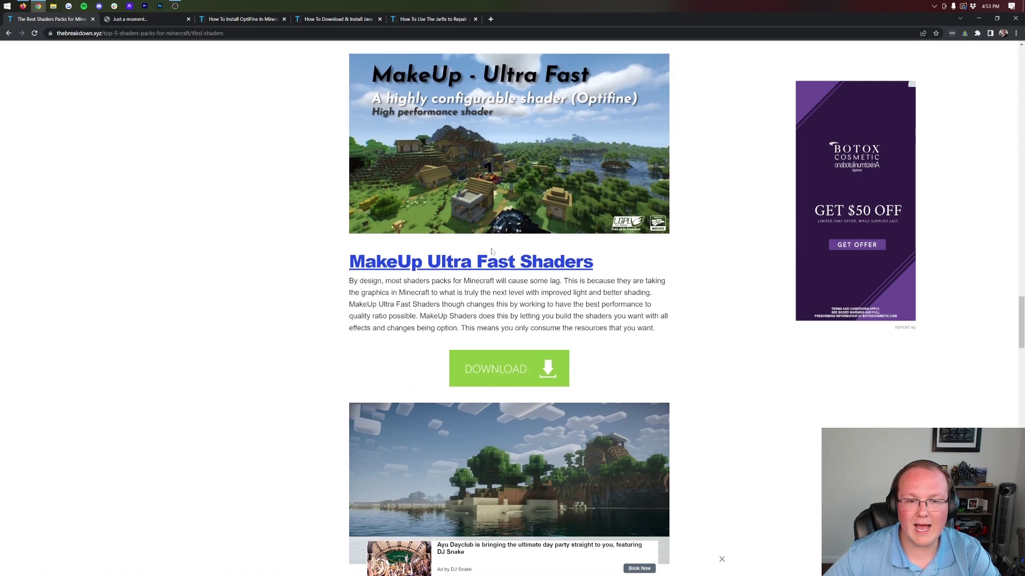
pyautogui.scroll(-2, 498, 307)
pyautogui.rightClick(497, 307)
pyautogui.click(506, 311)
# Open the download page for Vanilla Plus Shaders from the article in a new browser tab.
pyautogui.scroll(-15, 502, 304)
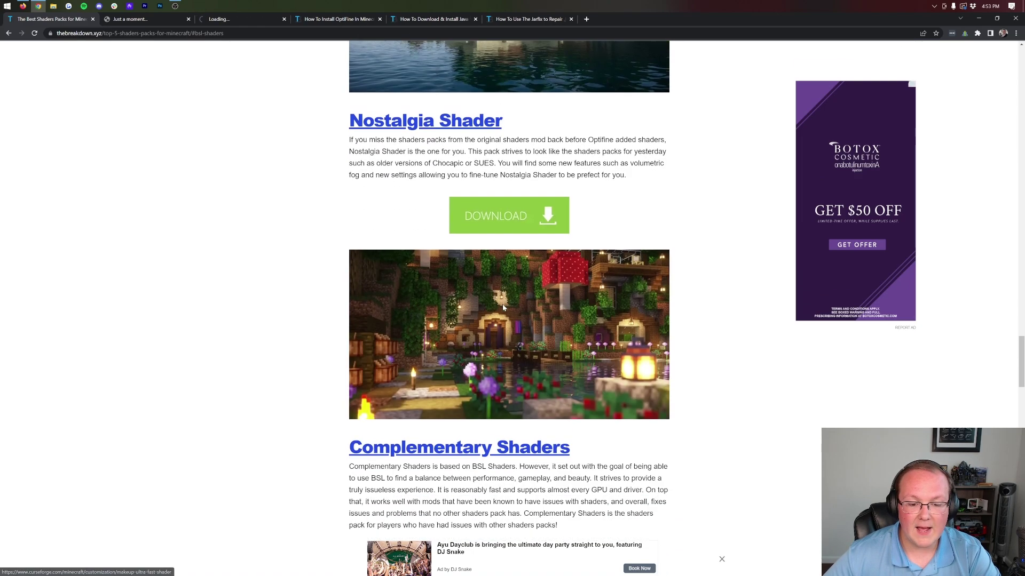
pyautogui.scroll(-9, 502, 305)
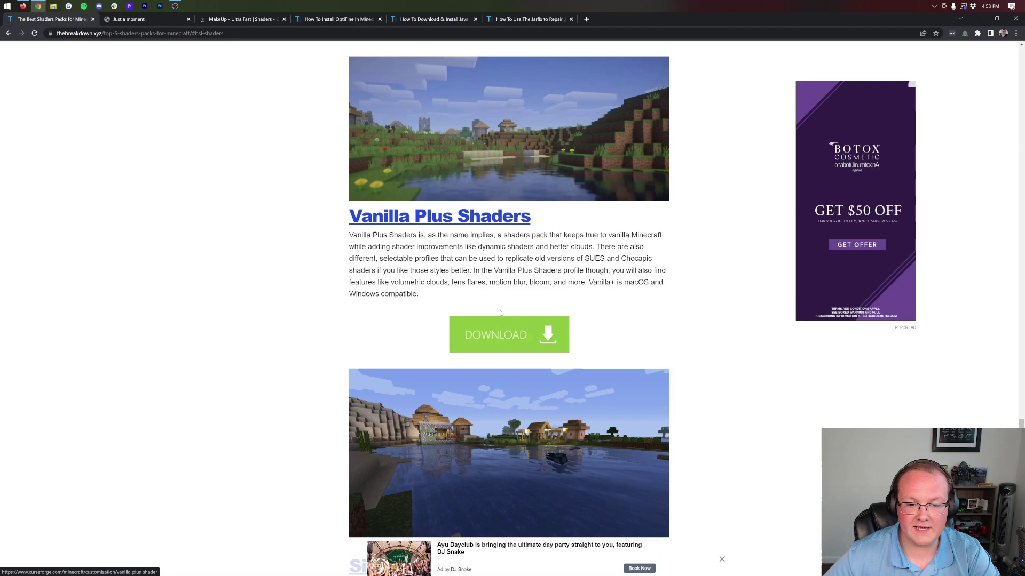
pyautogui.rightClick(501, 330)
pyautogui.click(528, 333)
# Open the download page for YoFPS Shader from the article in a new browser tab.
pyautogui.scroll(-10, 500, 403)
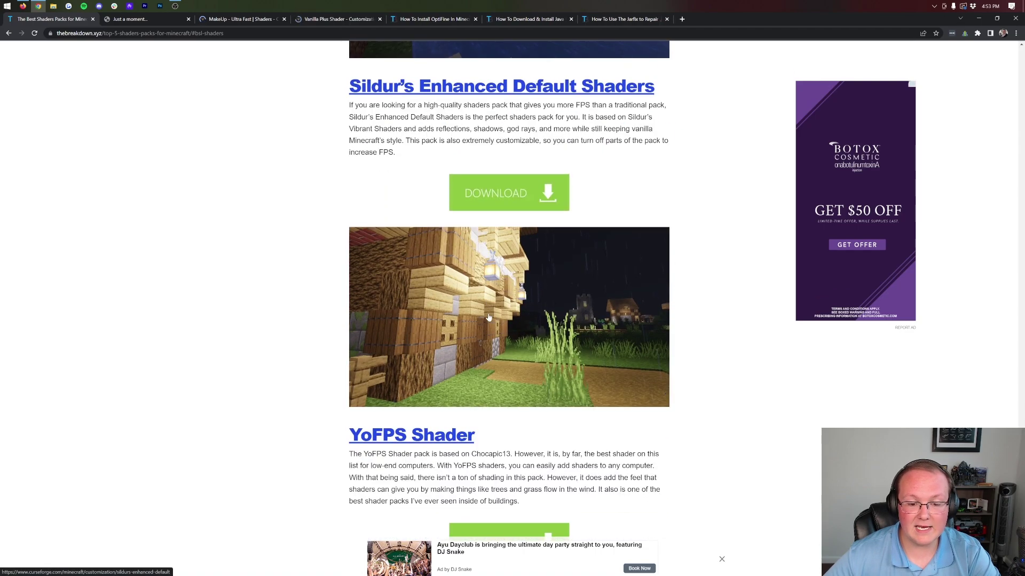
pyautogui.rightClick(503, 414)
pyautogui.click(531, 421)
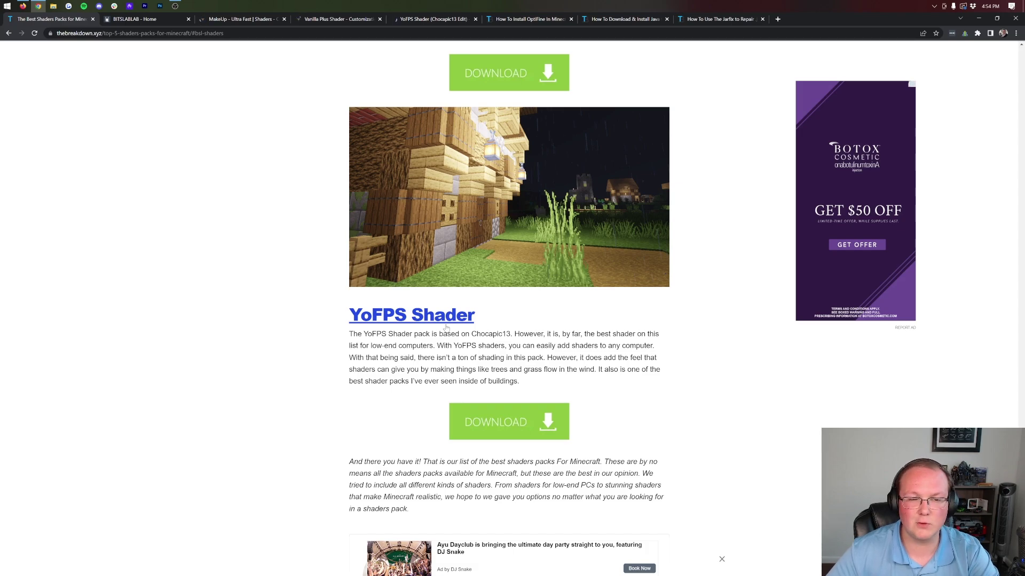
# Go to the BSL Shaders page on the BitsLabLab site and open its download section.
pyautogui.click(145, 20)
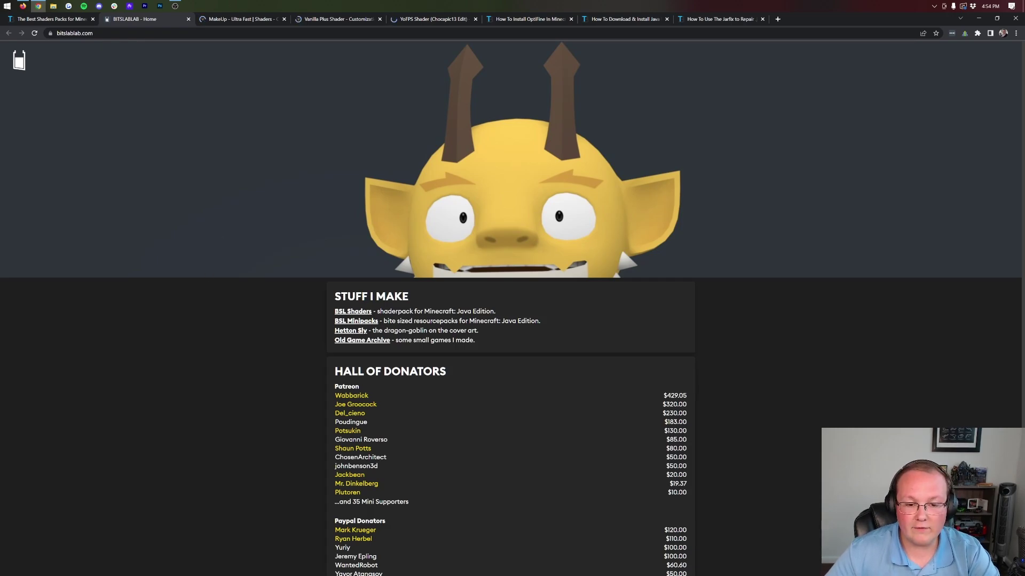
pyautogui.click(354, 312)
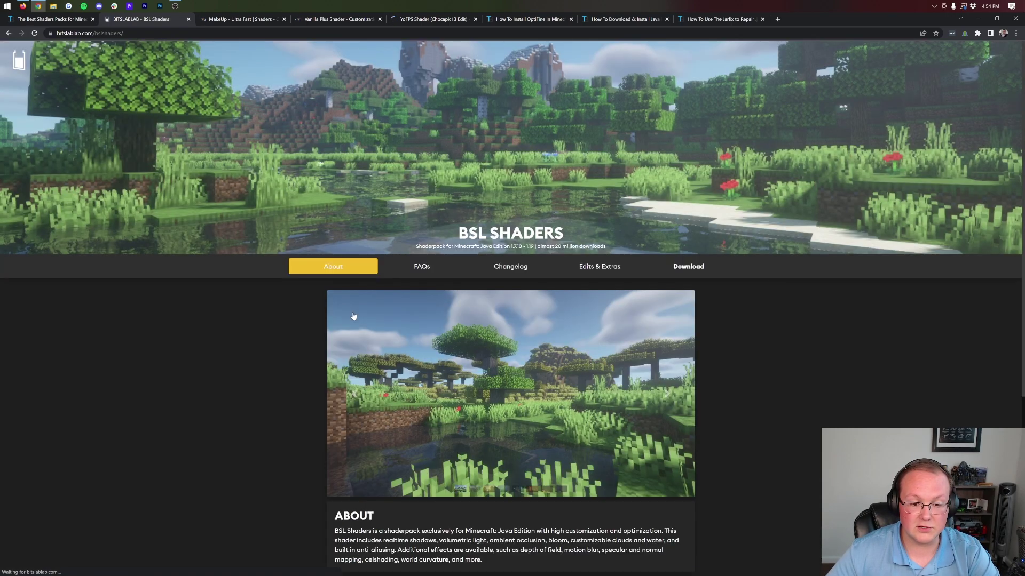
pyautogui.click(689, 267)
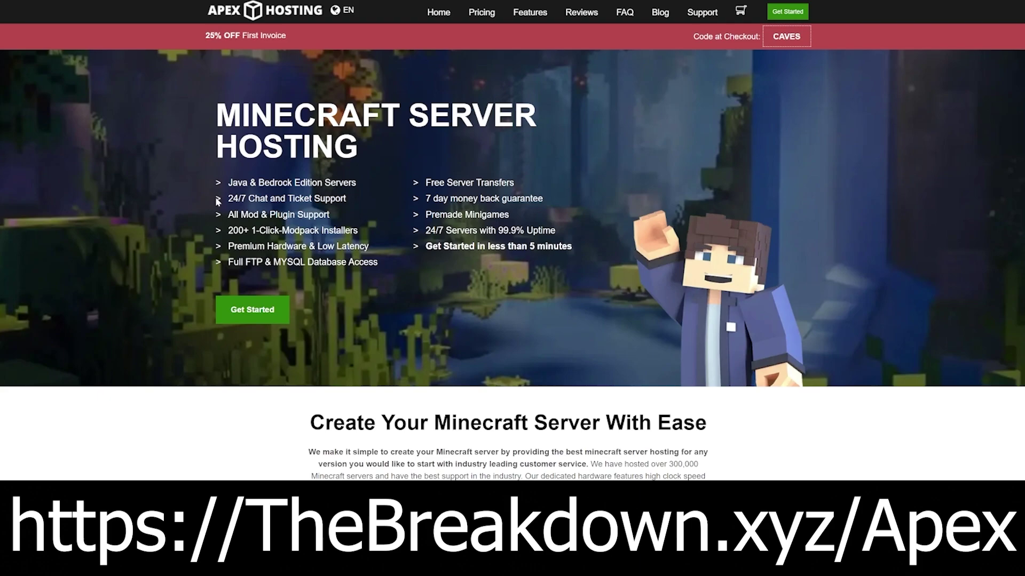
# Examine the Apex Hosting page's feature list, including hardware, setup time, DDoS protection and 24/7 support.
pyautogui.moveTo(227, 205); pyautogui.dragTo(369, 247)
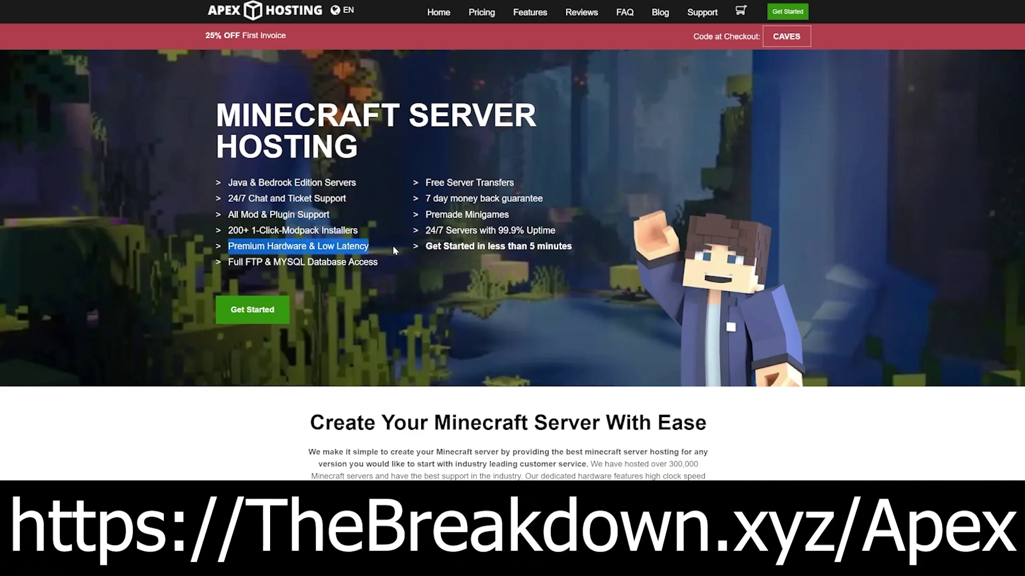
pyautogui.moveTo(426, 247); pyautogui.dragTo(567, 247)
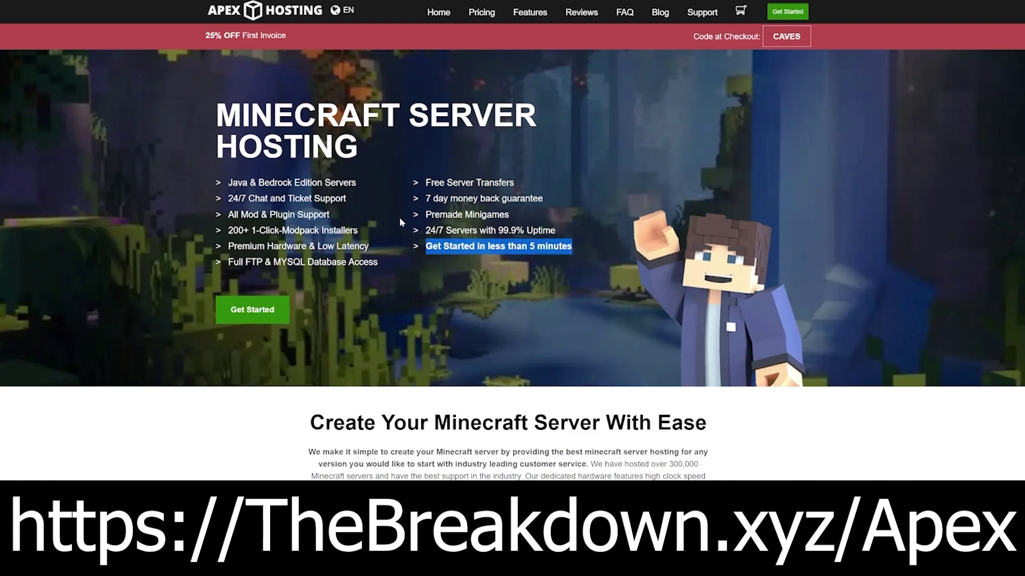
pyautogui.scroll(-6, 400, 221)
pyautogui.moveTo(370, 233); pyautogui.dragTo(393, 246)
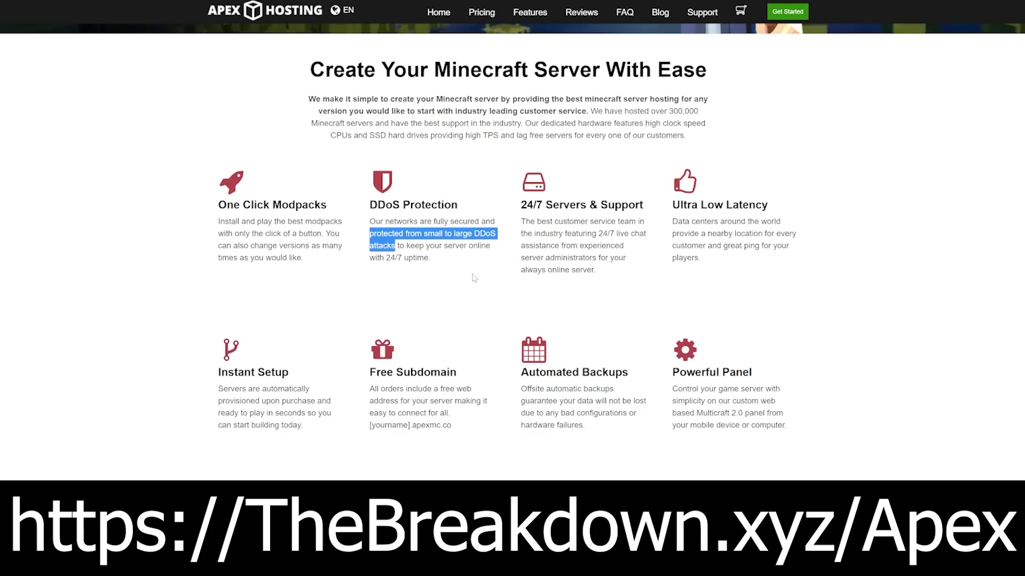
pyautogui.click(608, 309)
pyautogui.moveTo(598, 233); pyautogui.dragTo(559, 246)
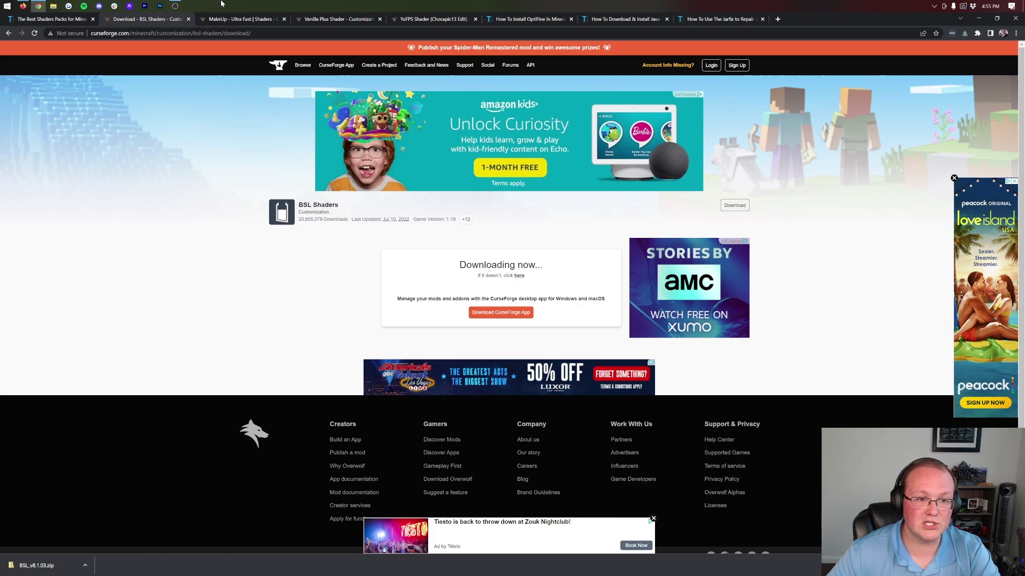
# Download the recent file MakeUp-UltraFast-8.6d.zip for Minecraft 1.19 from the MakeUp - Ultra Fast project page.
pyautogui.click(231, 20)
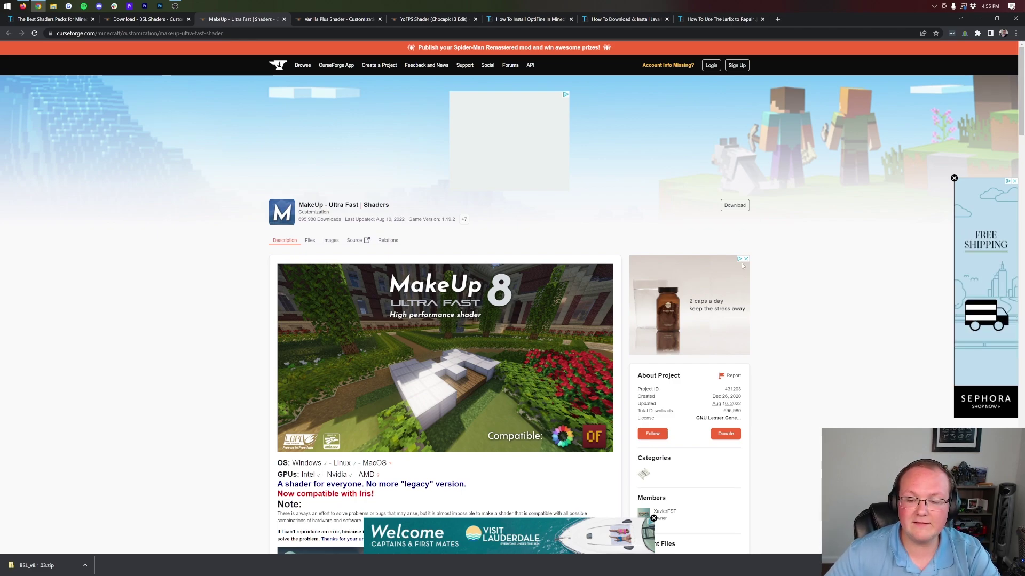
pyautogui.scroll(-5, 670, 252)
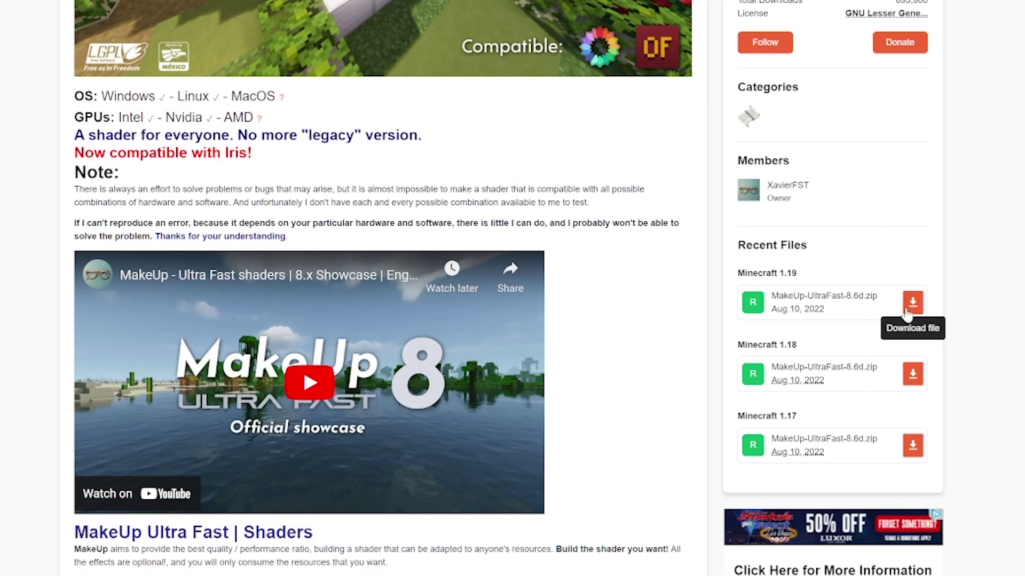
pyautogui.click(906, 313)
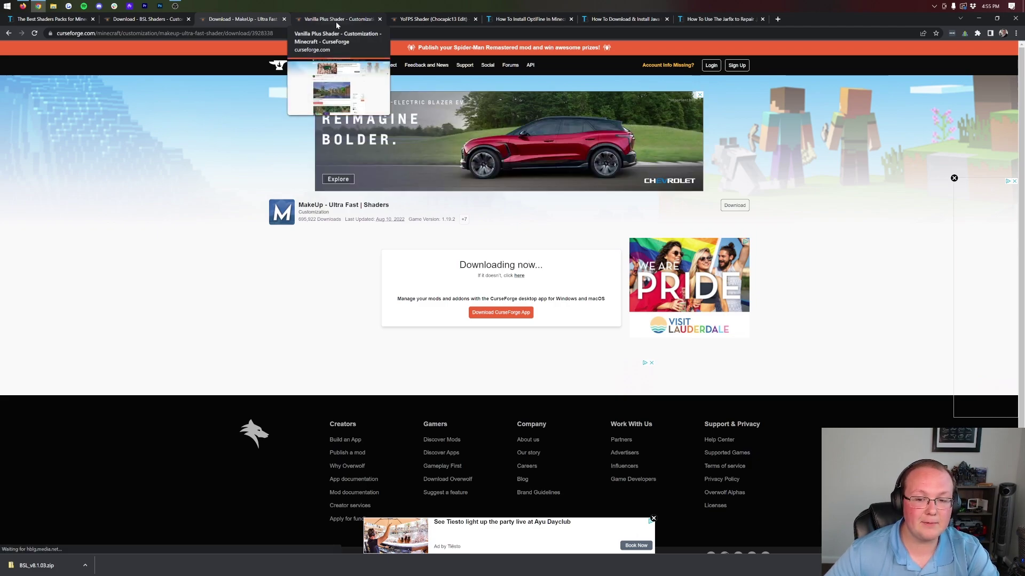
# Download Vanilla Plus v3.0b for Minecraft 1.18 from the Vanilla Plus Shader project page.
pyautogui.click(336, 21)
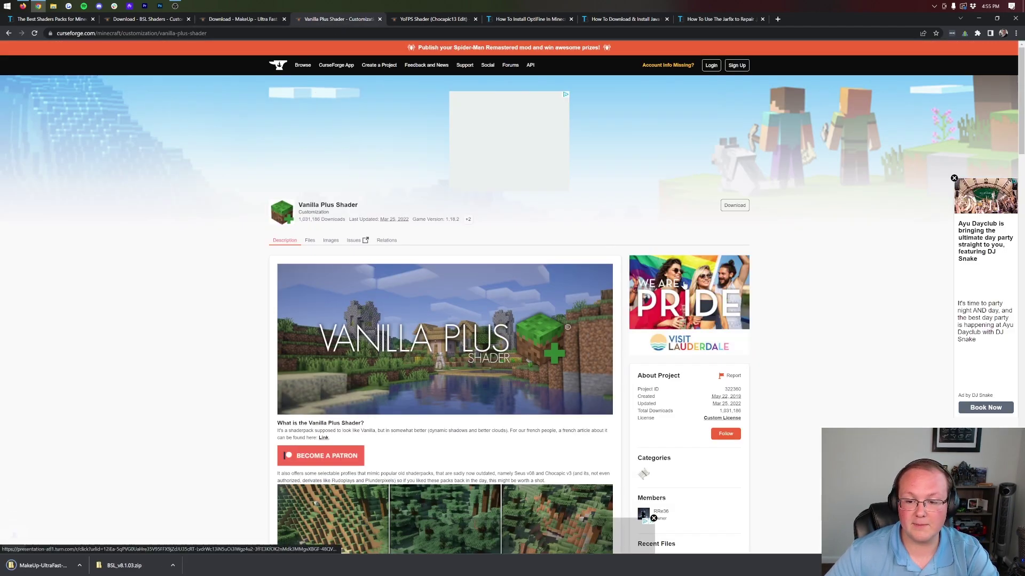
pyautogui.scroll(-4, 685, 280)
pyautogui.scroll(-2, 684, 280)
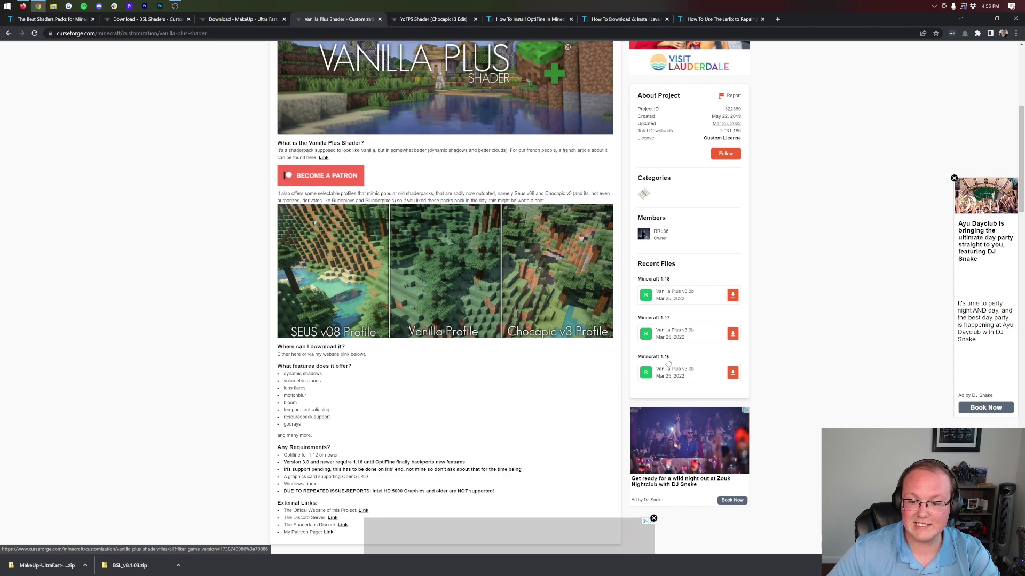
pyautogui.click(729, 299)
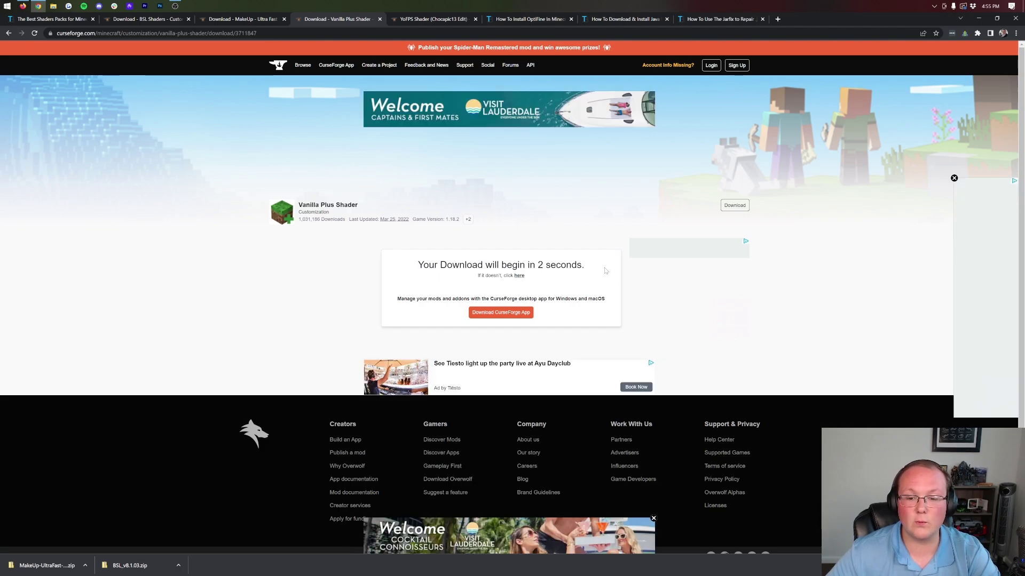
# Download YoFPS Low 1.0 for Minecraft 1.19 from the YoFPS Shader (Chocapic13 Edit) project page.
pyautogui.click(452, 21)
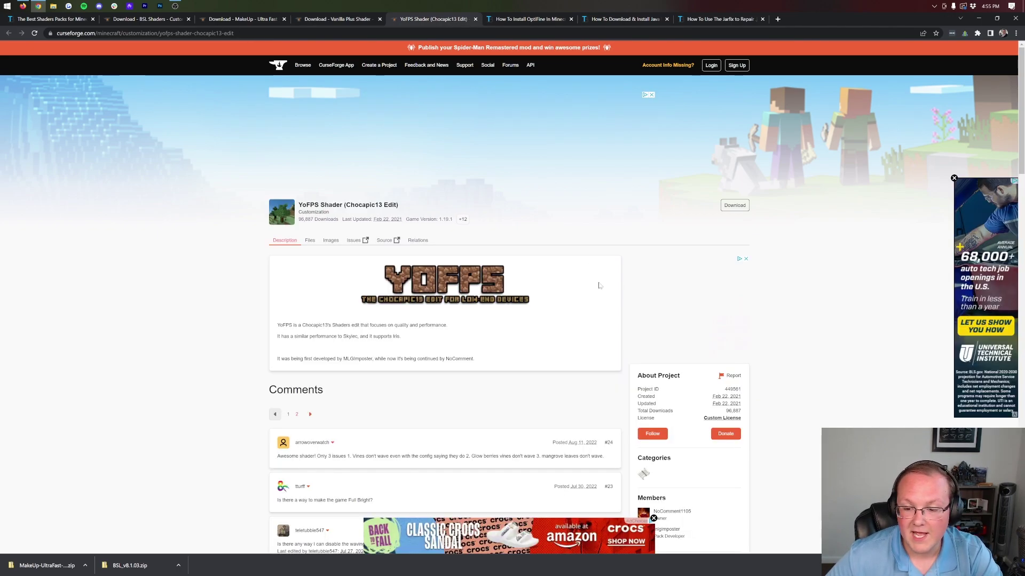
pyautogui.scroll(-4, 599, 285)
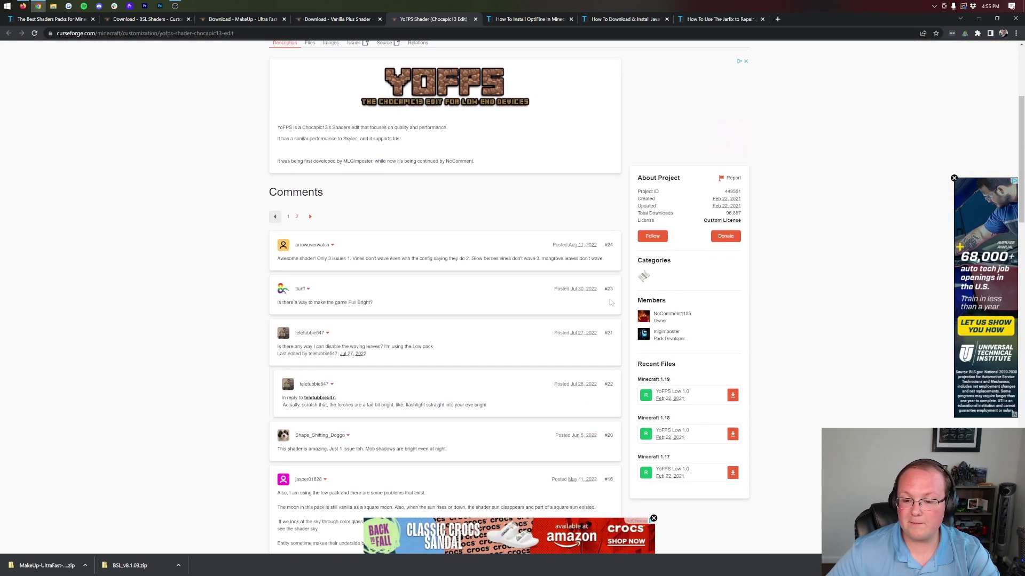
pyautogui.click(731, 395)
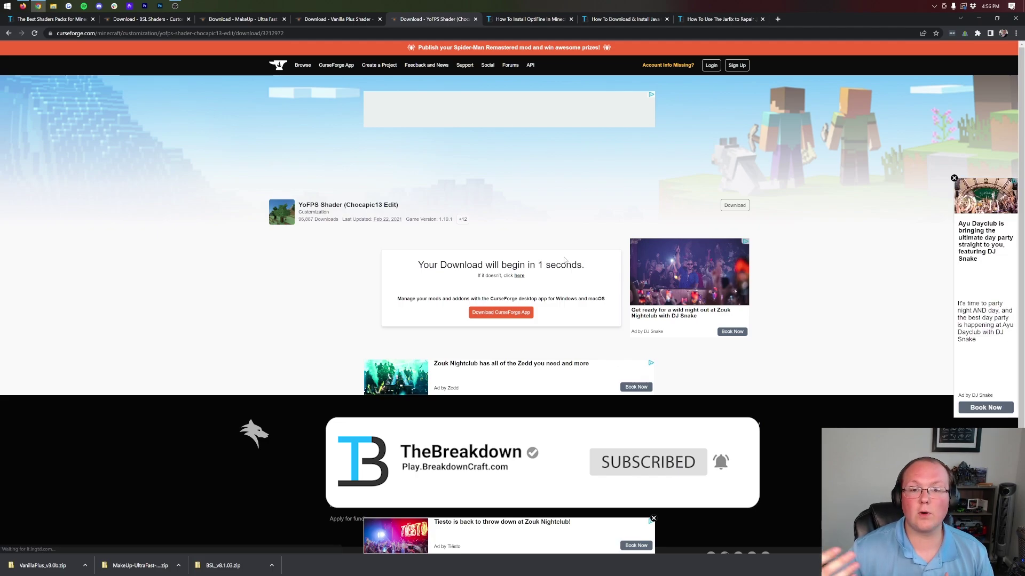
# Open the How To Install OptiFine in Minecraft article and review its download link, contents and troubleshooting topics.
pyautogui.click(495, 19)
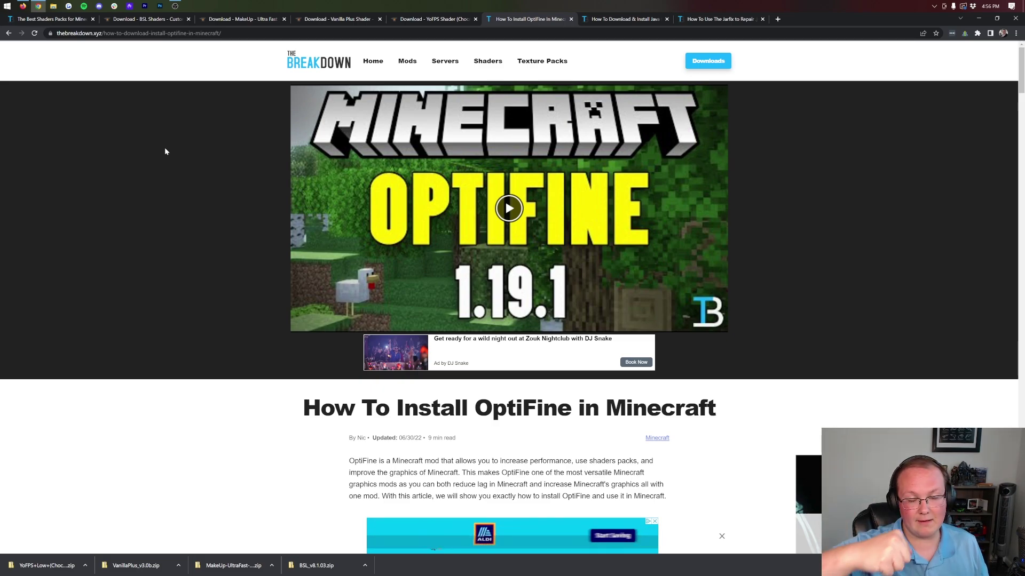
pyautogui.scroll(-5, 165, 155)
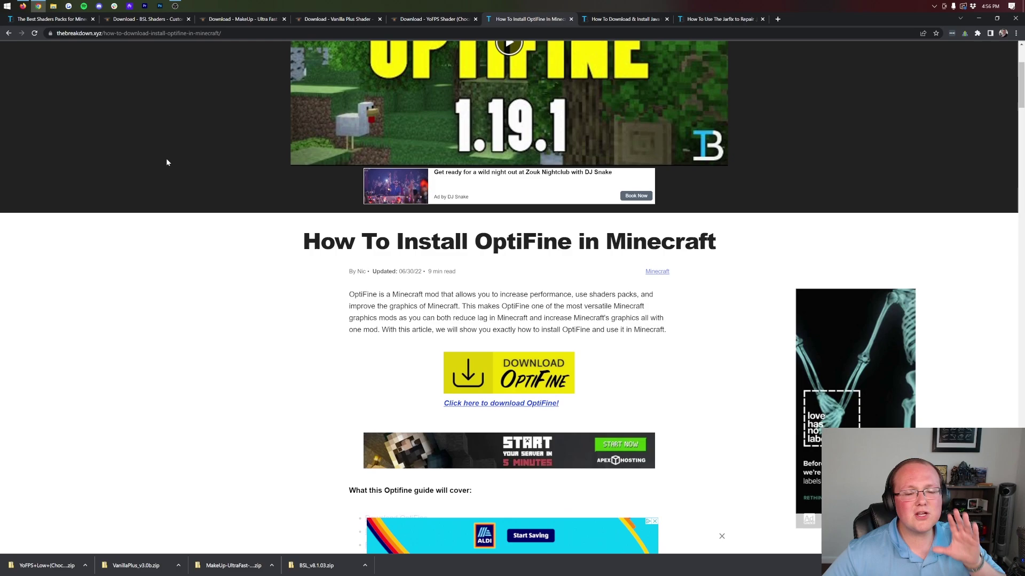
pyautogui.scroll(-4, 167, 163)
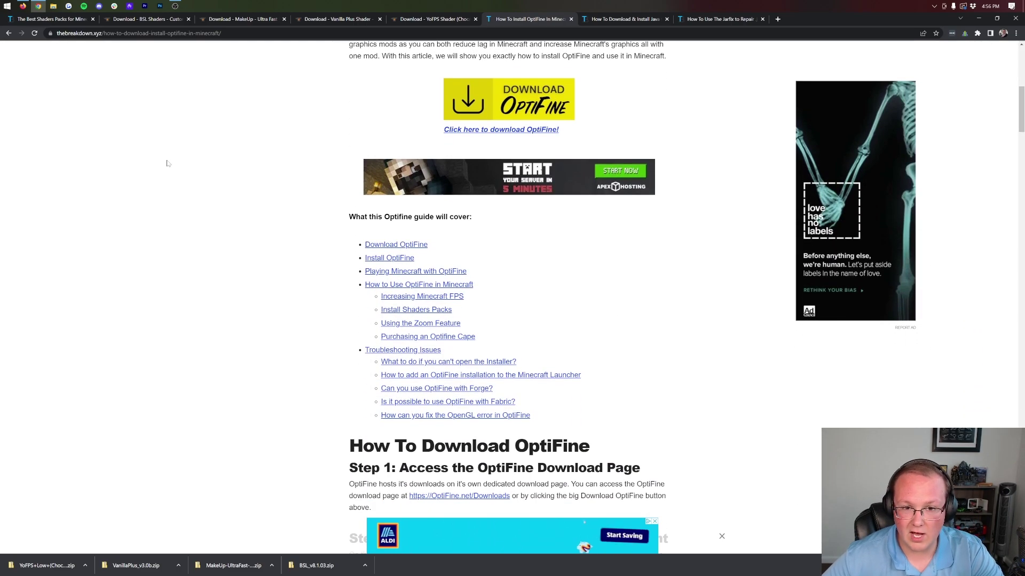
pyautogui.scroll(3, 167, 163)
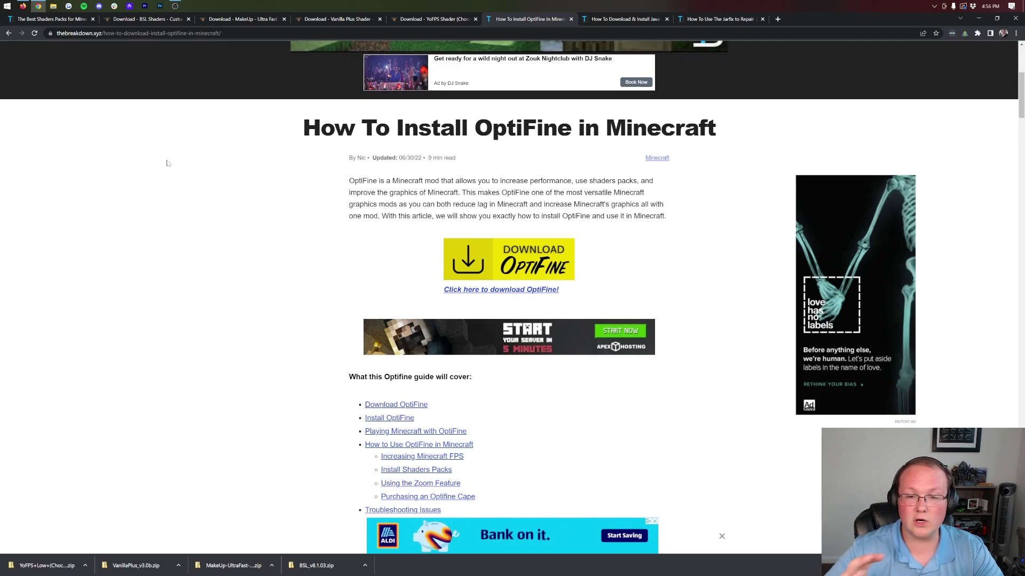
pyautogui.scroll(-5, 167, 162)
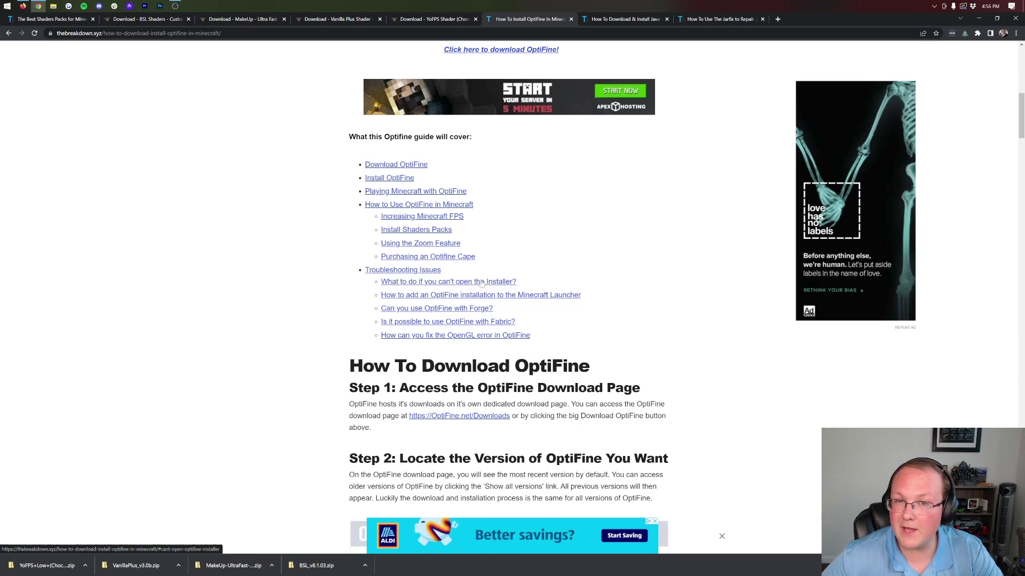
pyautogui.scroll(5, 571, 428)
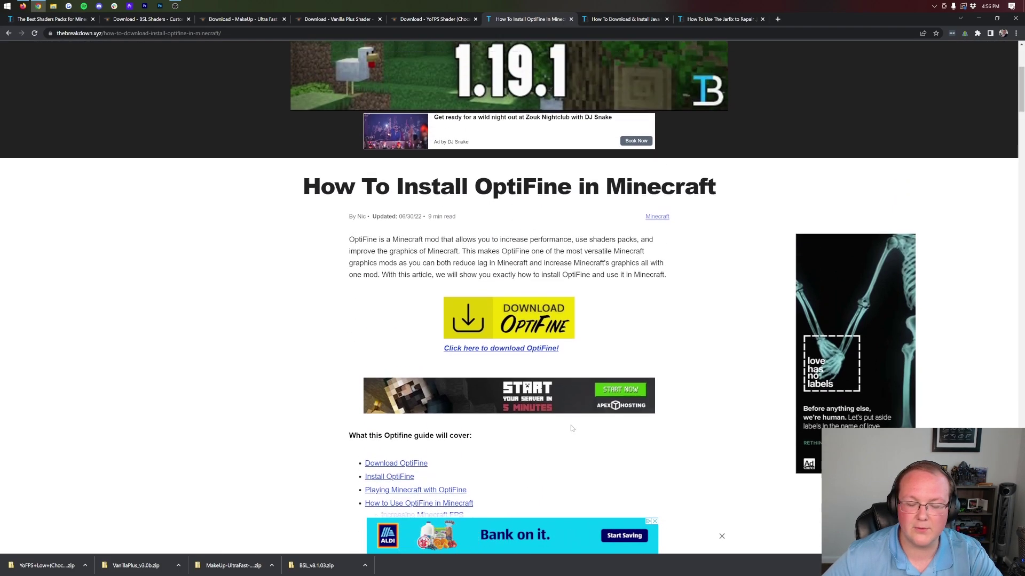
# Open the OptiFine downloads page from the article and look through the full list of Minecraft versions.
pyautogui.scroll(-2, 352, 259)
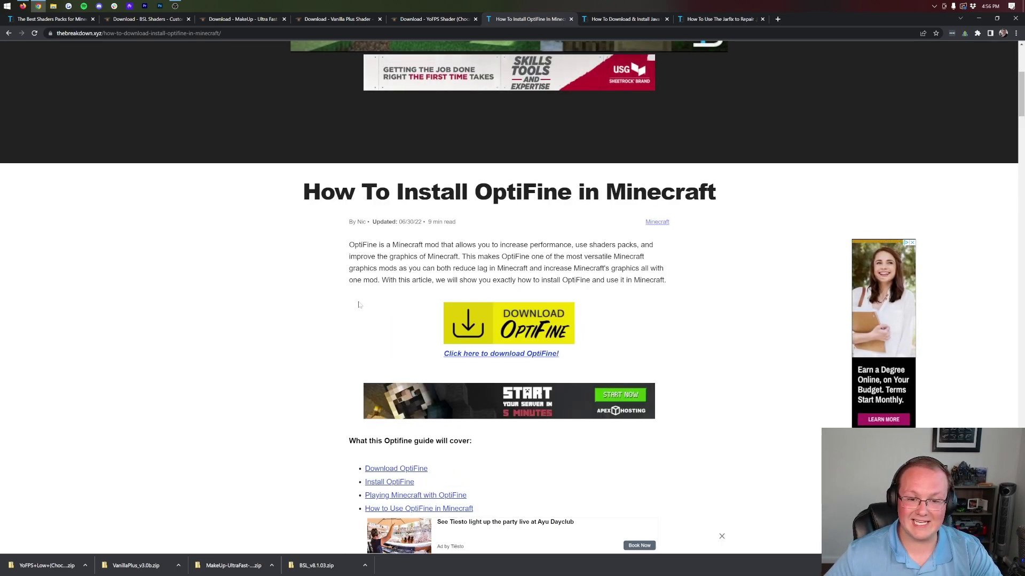
pyautogui.click(470, 324)
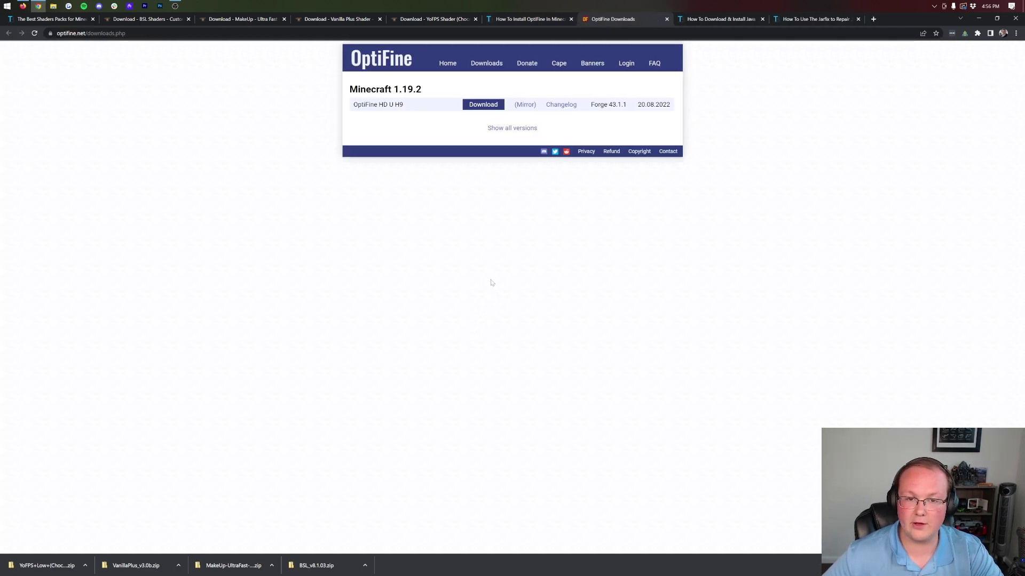
pyautogui.moveTo(349, 90); pyautogui.dragTo(365, 89)
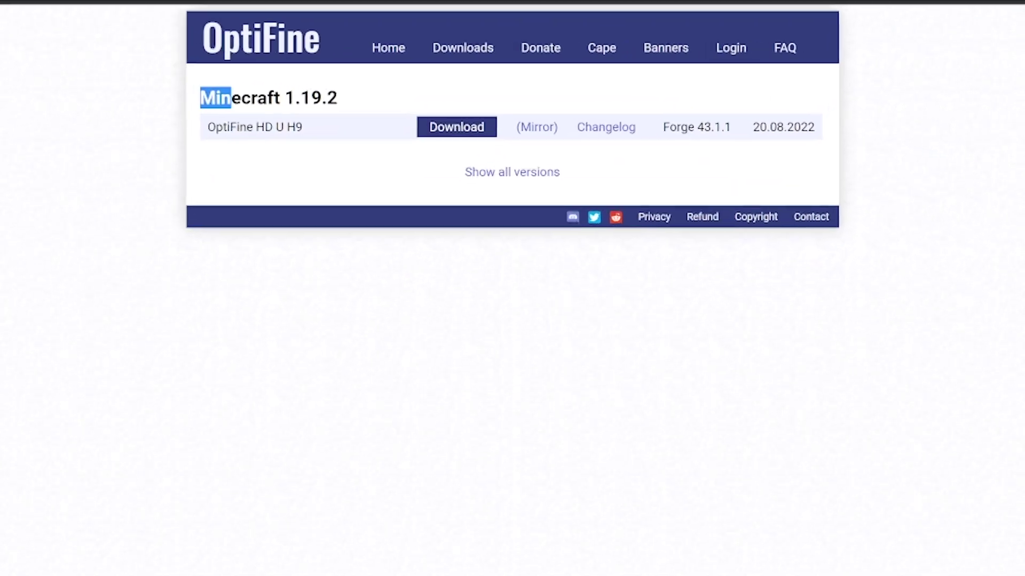
pyautogui.moveTo(231, 97); pyautogui.dragTo(327, 98)
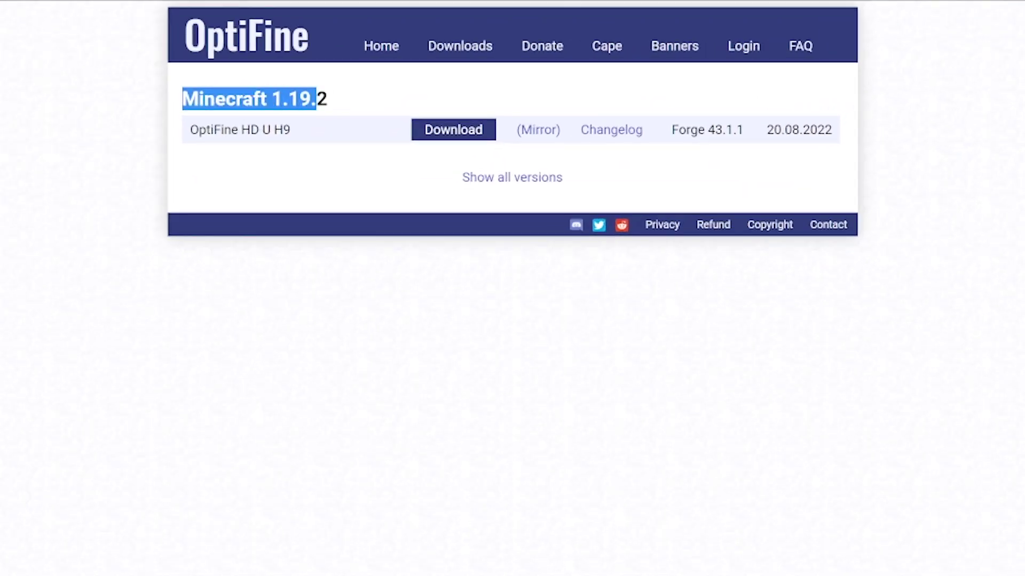
pyautogui.click(342, 105)
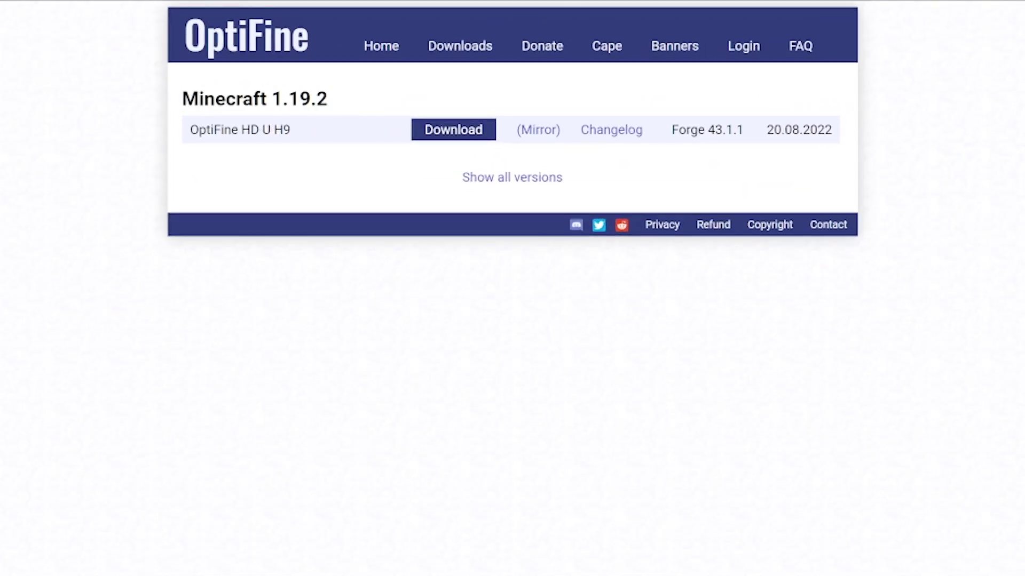
pyautogui.click(488, 182)
pyautogui.scroll(-7, 384, 336)
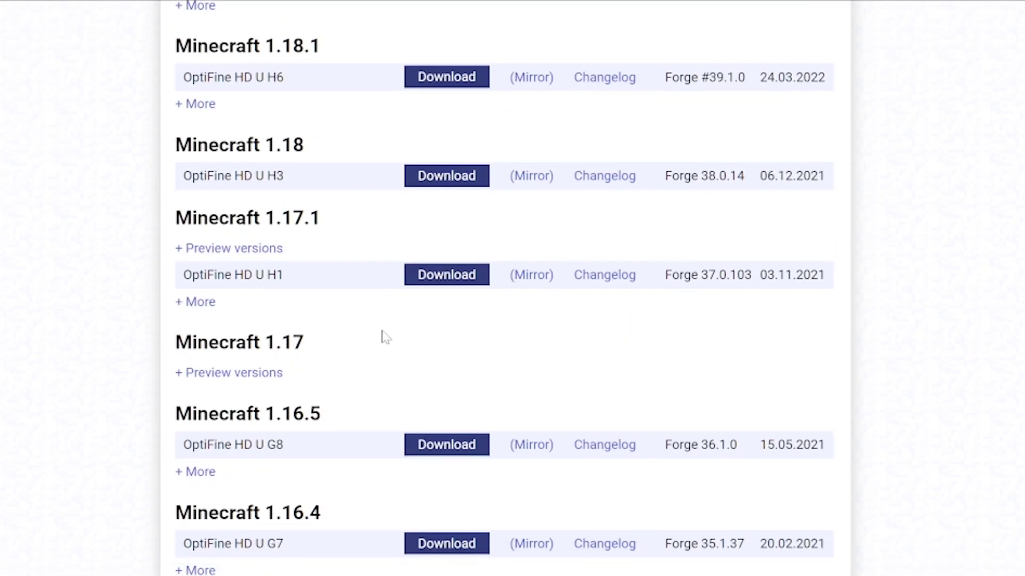
pyautogui.scroll(7, 383, 370)
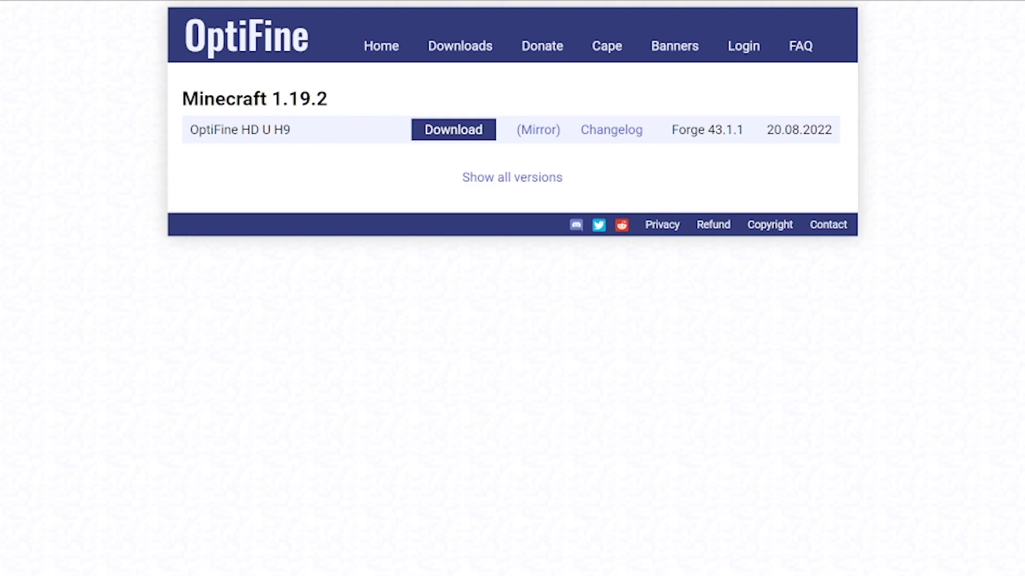
# Download OptiFine HD U H9 for Minecraft 1.19.2 through its mirror link.
pyautogui.moveTo(189, 129); pyautogui.dragTo(304, 131)
pyautogui.click(305, 131)
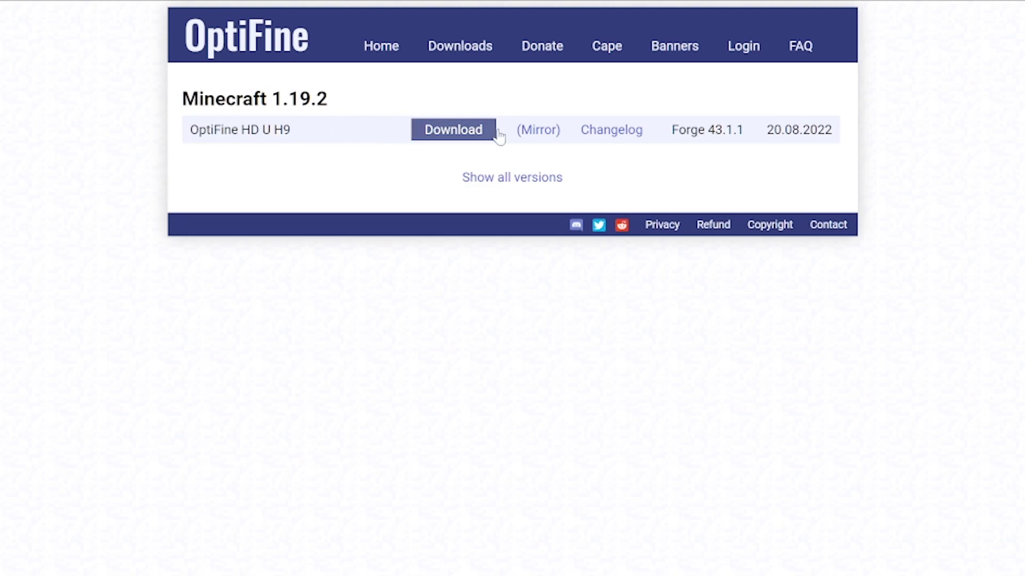
pyautogui.click(533, 134)
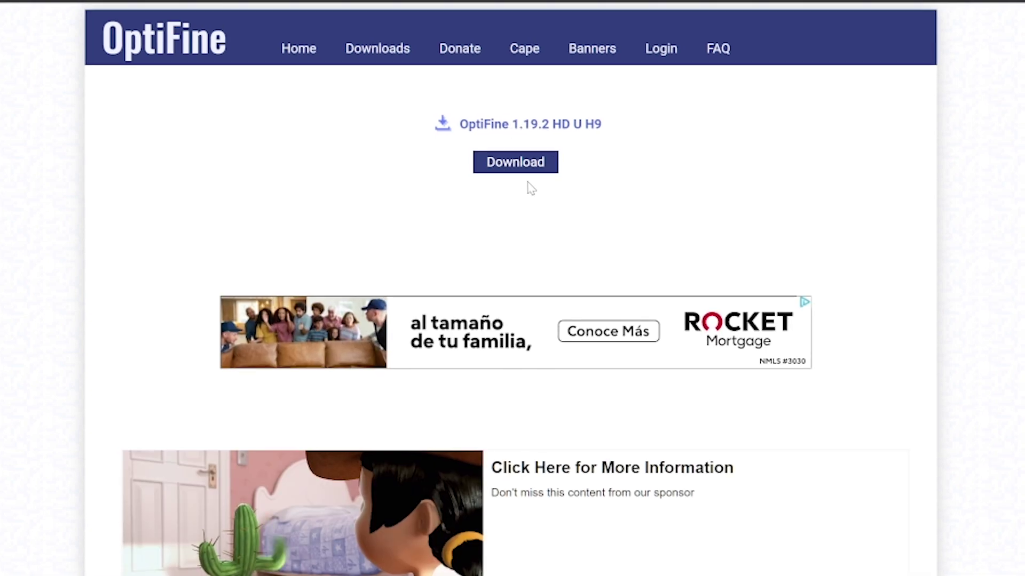
pyautogui.click(514, 165)
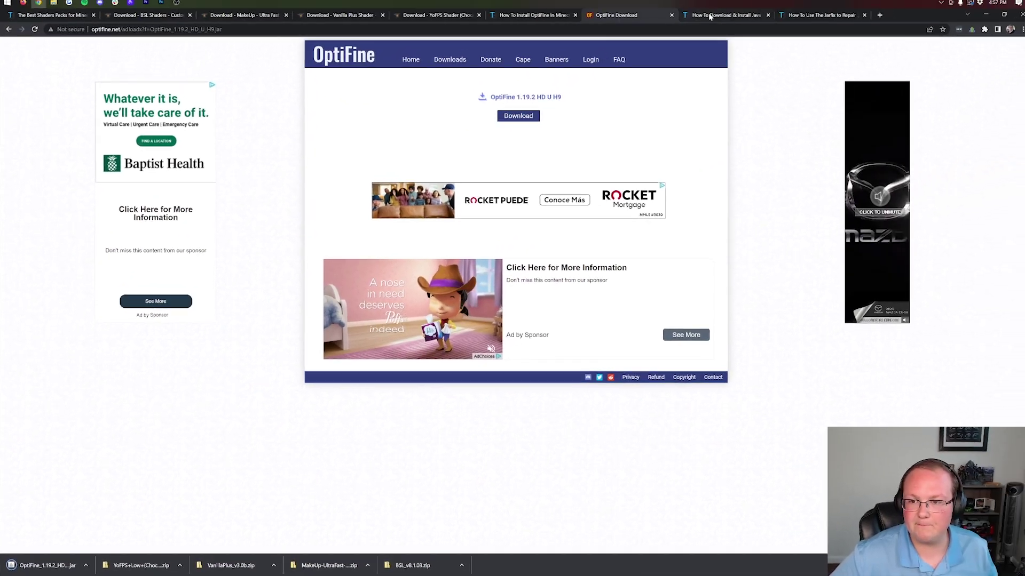
# Bring up the Java installation article, minimise the browser and open the Downloads folder.
pyautogui.click(720, 19)
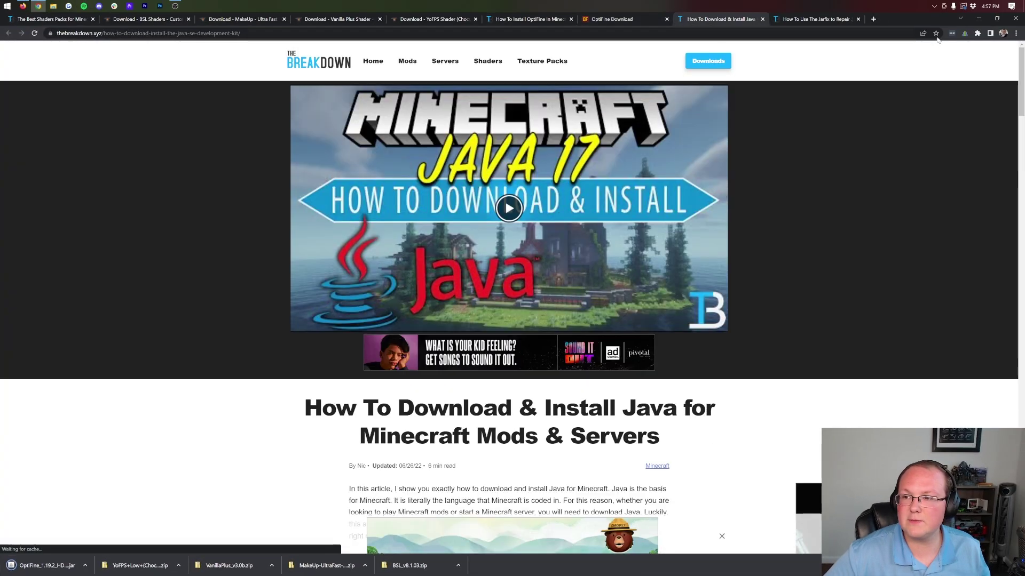
pyautogui.click(977, 18)
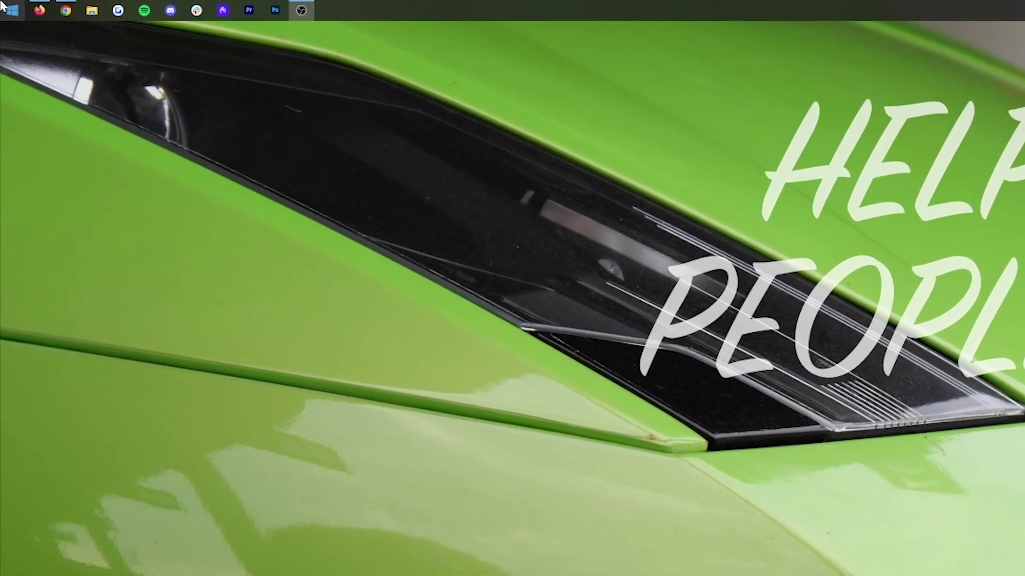
pyautogui.click(5, 6)
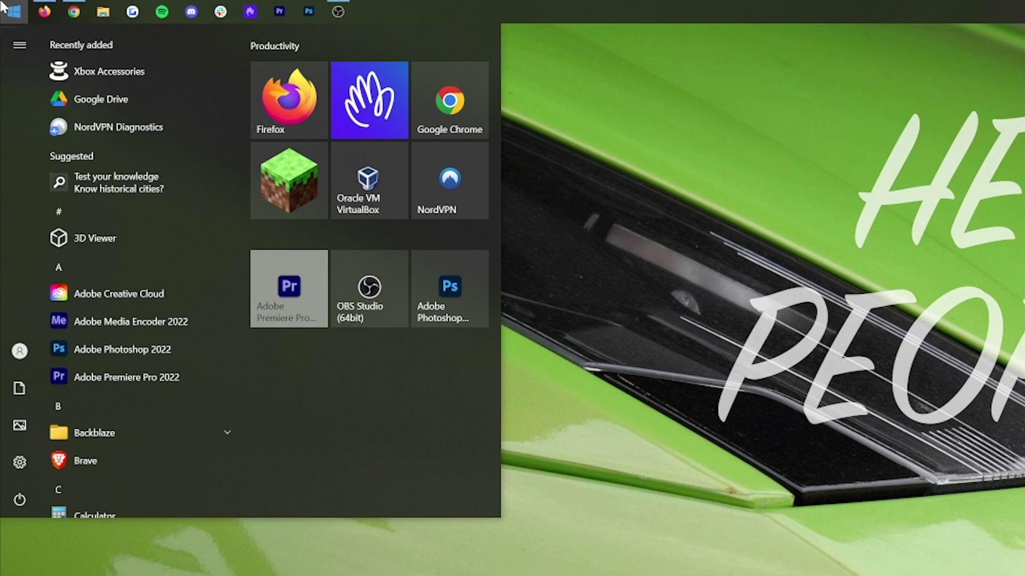
pyautogui.write('down')
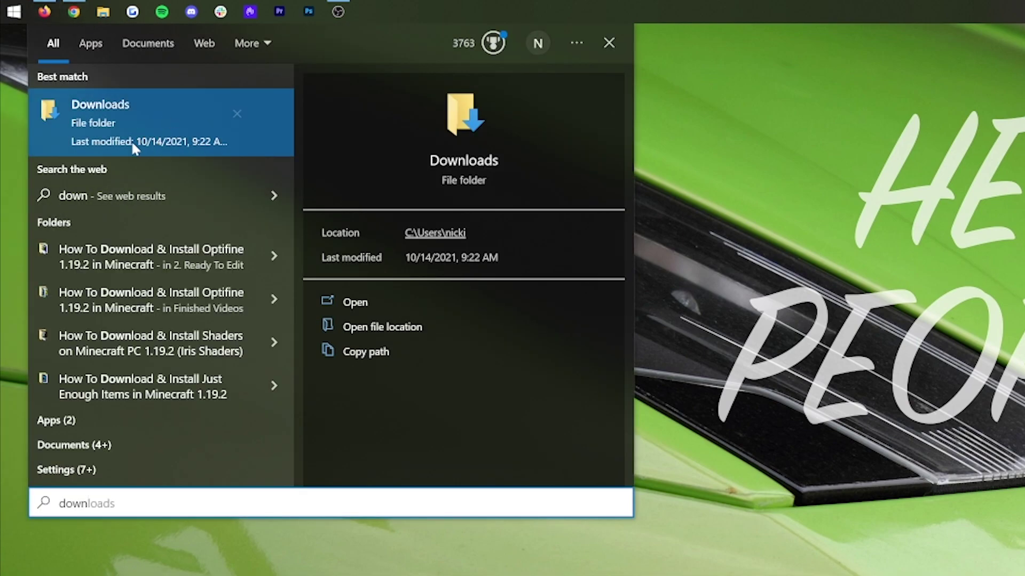
pyautogui.click(131, 140)
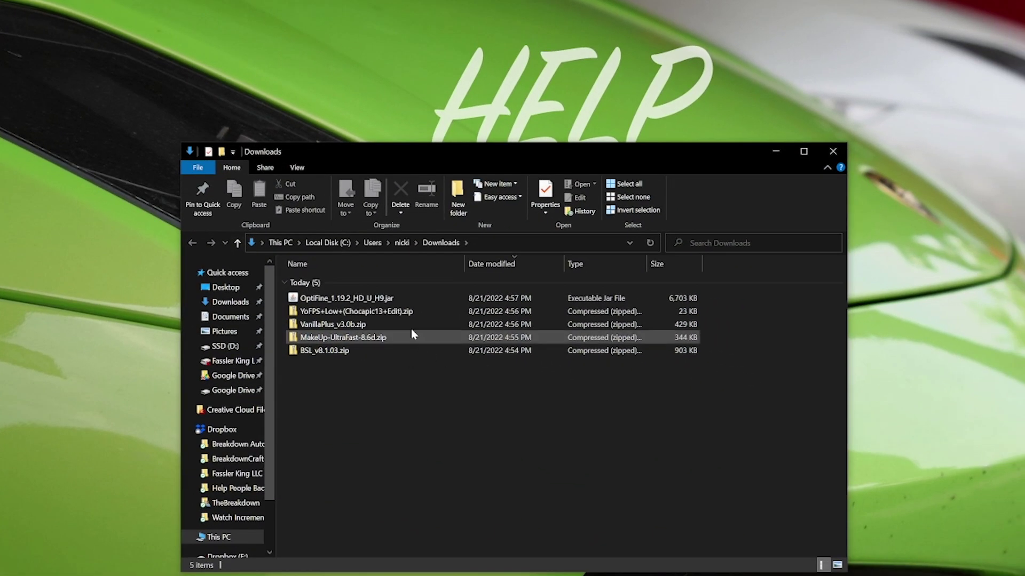
# Move the OptiFine jar and the four shader zip files from the Downloads folder to the desktop.
pyautogui.click(393, 298)
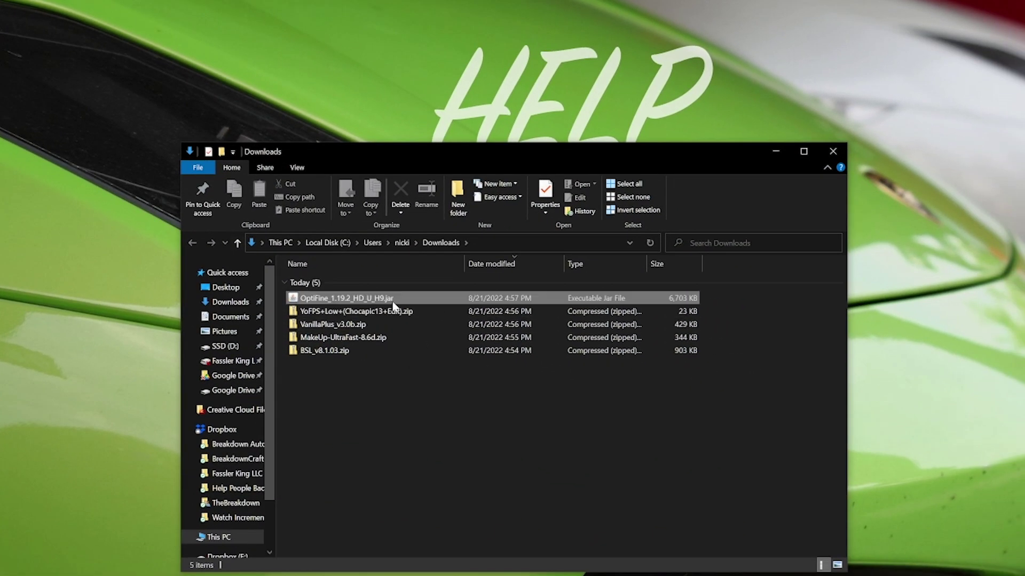
pyautogui.keyDown('shift'); pyautogui.click(382, 352); pyautogui.keyUp('shift')
pyautogui.moveTo(370, 299); pyautogui.dragTo(122, 255)
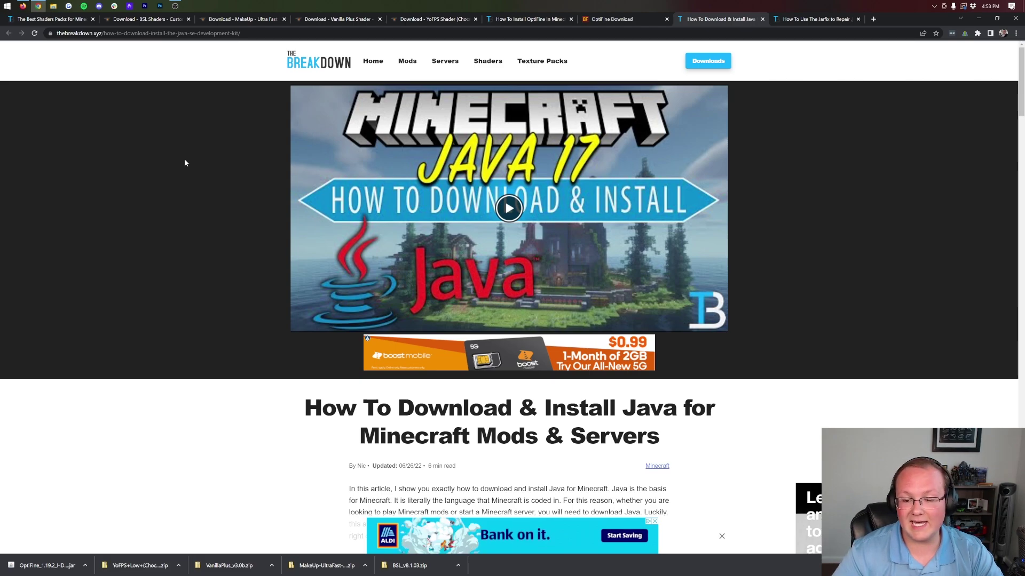
# Review the contents of the Java installation article and open the article on repairing .jar files with Jarfix.
pyautogui.scroll(-10, 185, 161)
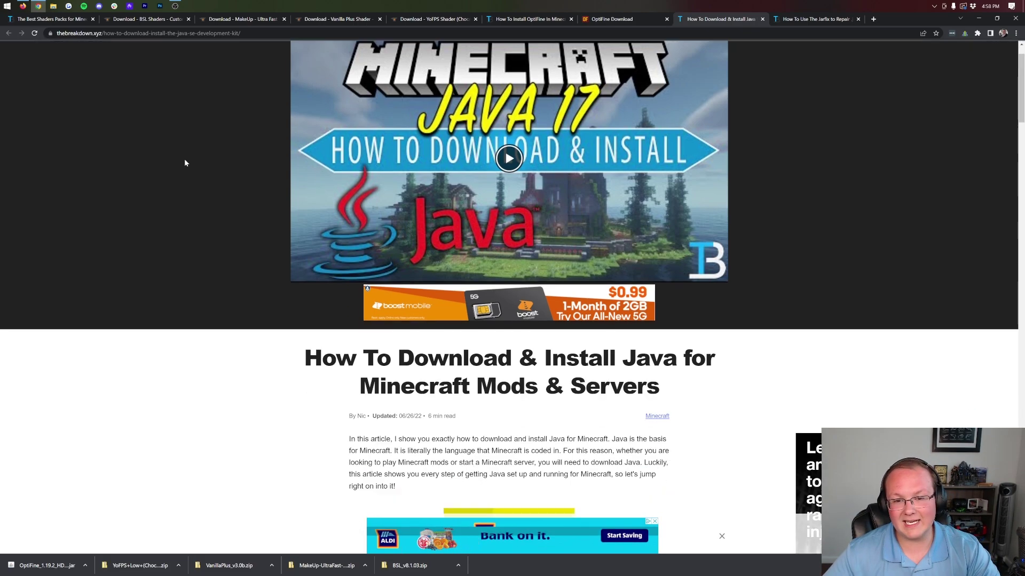
pyautogui.scroll(-4, 185, 162)
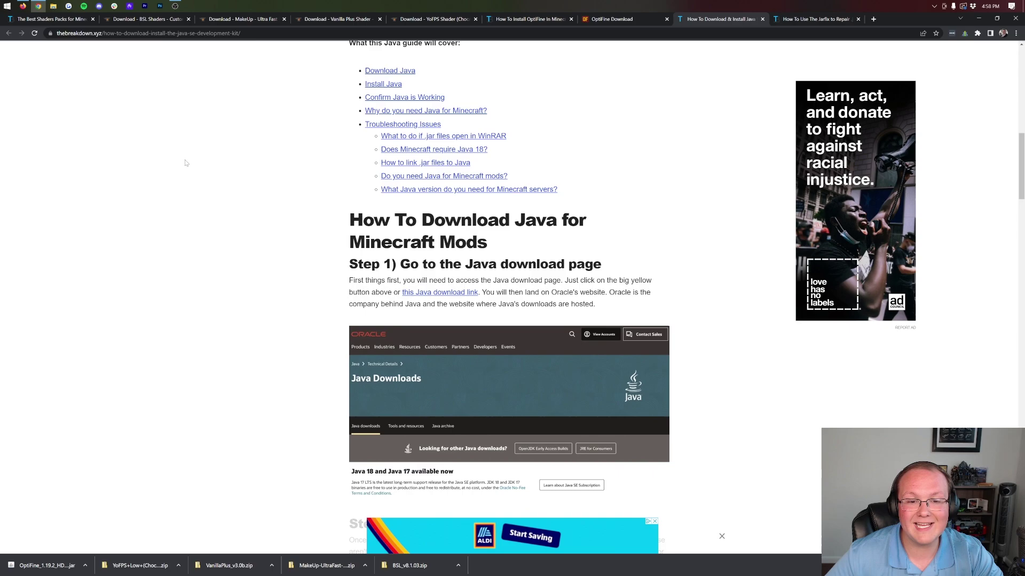
pyautogui.scroll(9, 184, 163)
pyautogui.scroll(6, 185, 162)
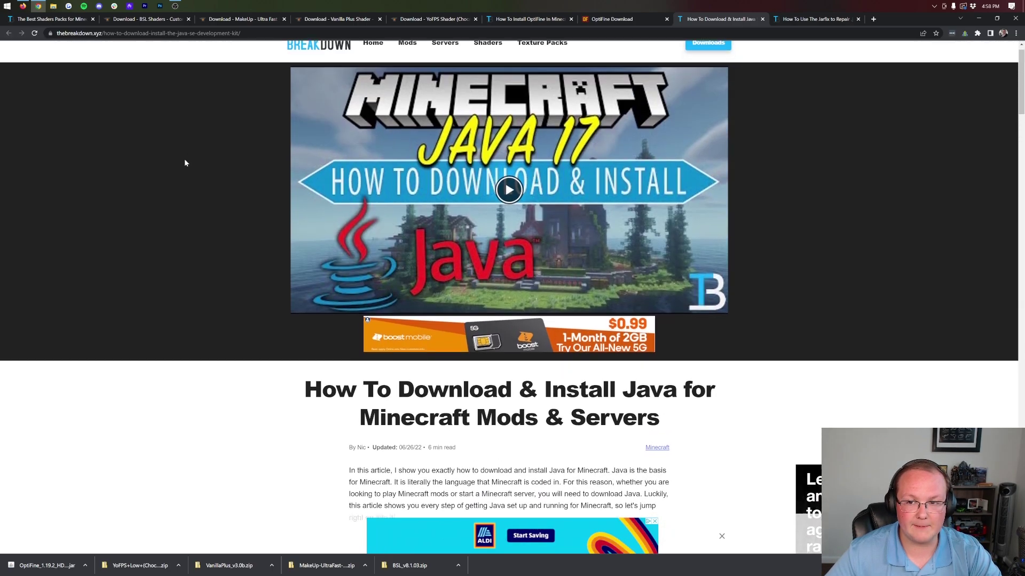
pyautogui.click(814, 32)
pyautogui.click(815, 21)
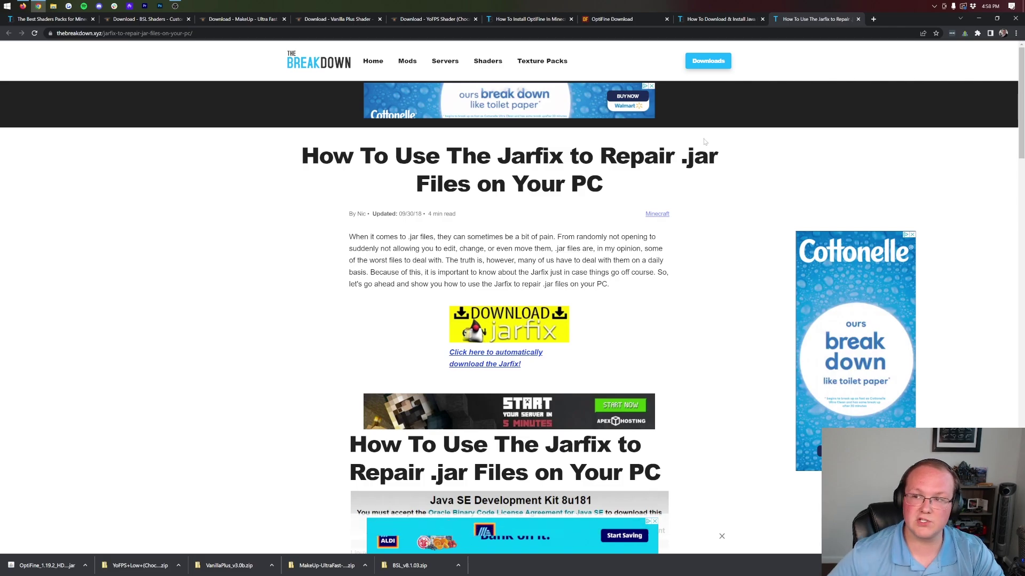
# Open the OptiFine jar on the desktop with Java(TM) Platform SE binary and install OptiFine.
pyautogui.click(980, 19)
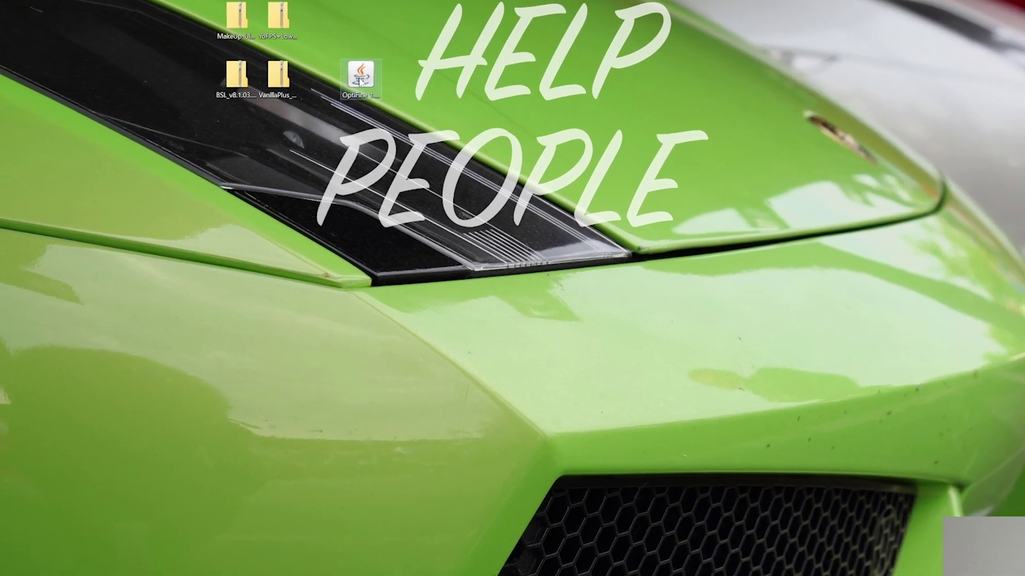
pyautogui.rightClick(403, 114)
pyautogui.click(365, 143)
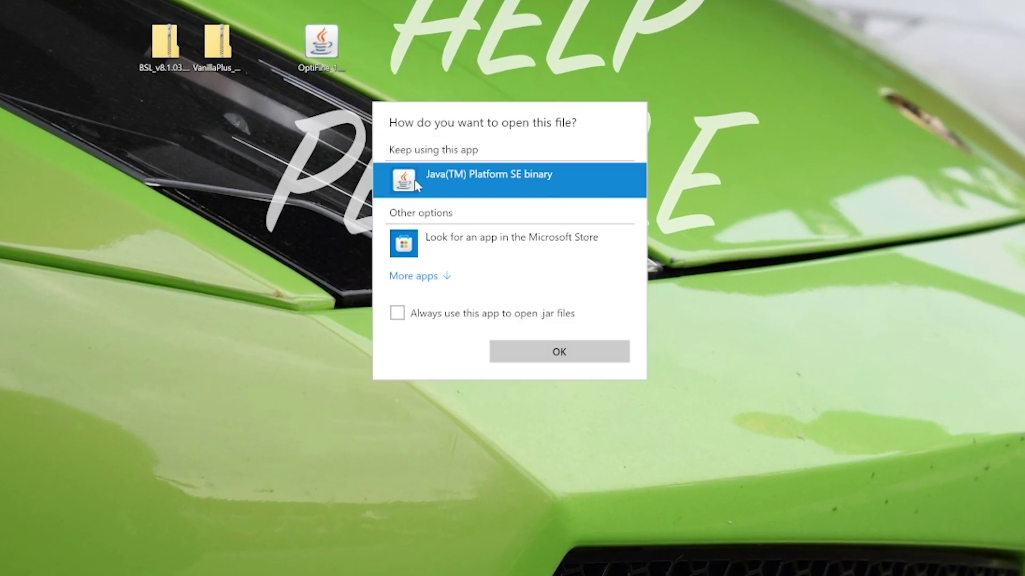
pyautogui.click(559, 344)
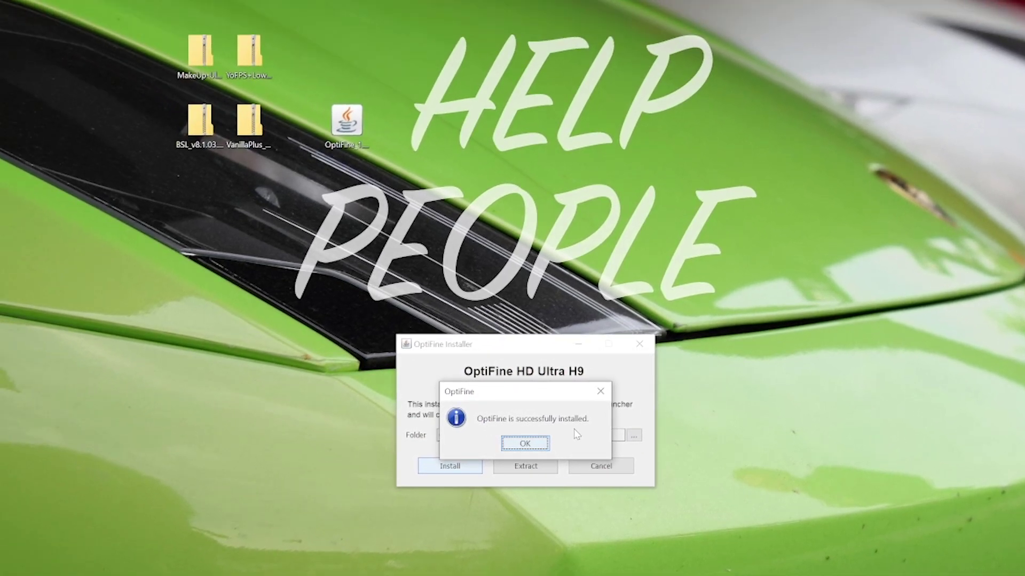
pyautogui.click(543, 446)
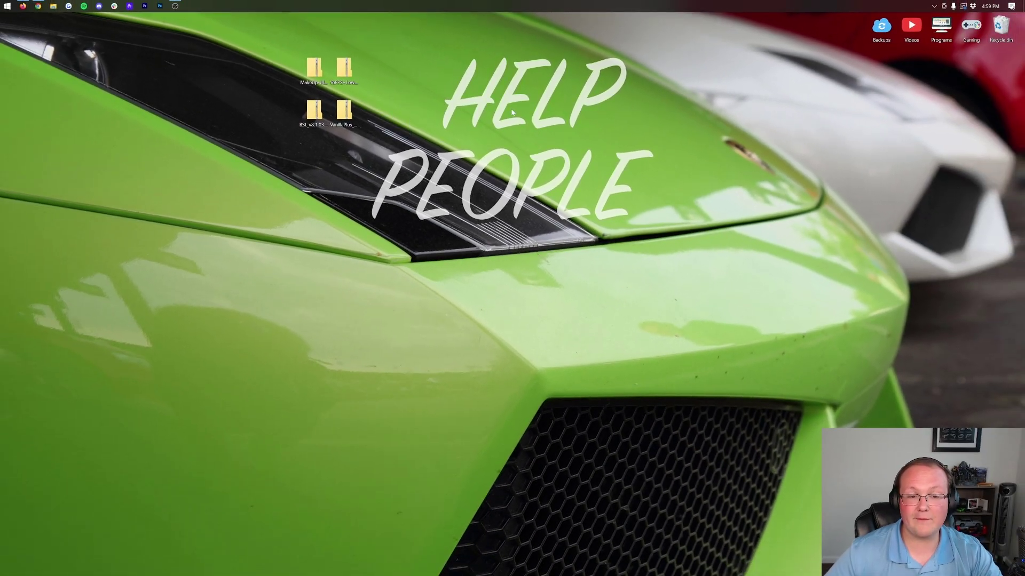
# Open the Minecraft Launcher and select the OptiFine installation, 1.19.2-OptiFine_HD_U_H9, for Java Edition.
pyautogui.moveTo(427, 151)
pyautogui.mouseDown()
pyautogui.moveTo(297, 84)
pyautogui.moveTo(424, 161)
pyautogui.mouseUp()
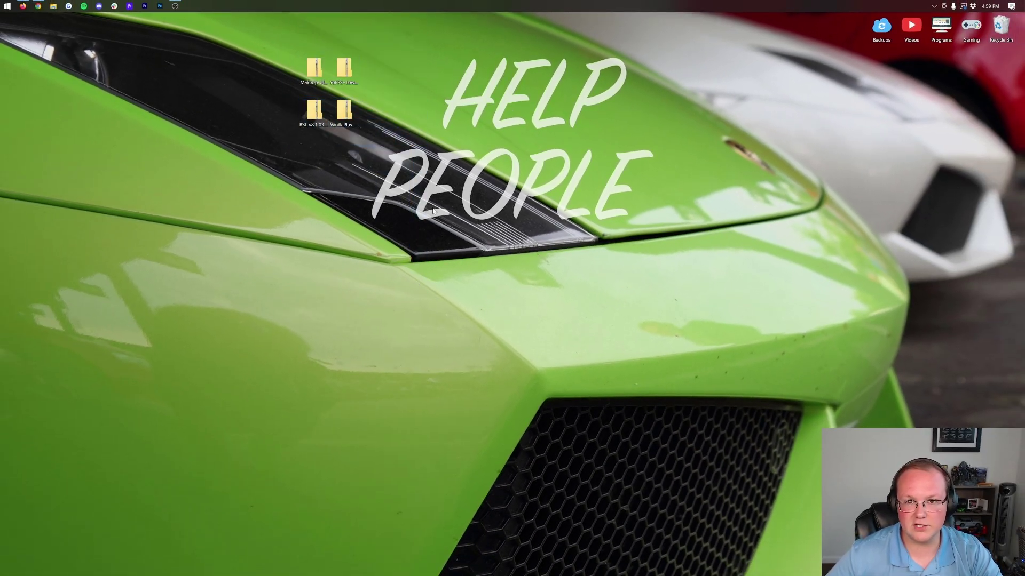
pyautogui.click(5, 4)
pyautogui.click(280, 195)
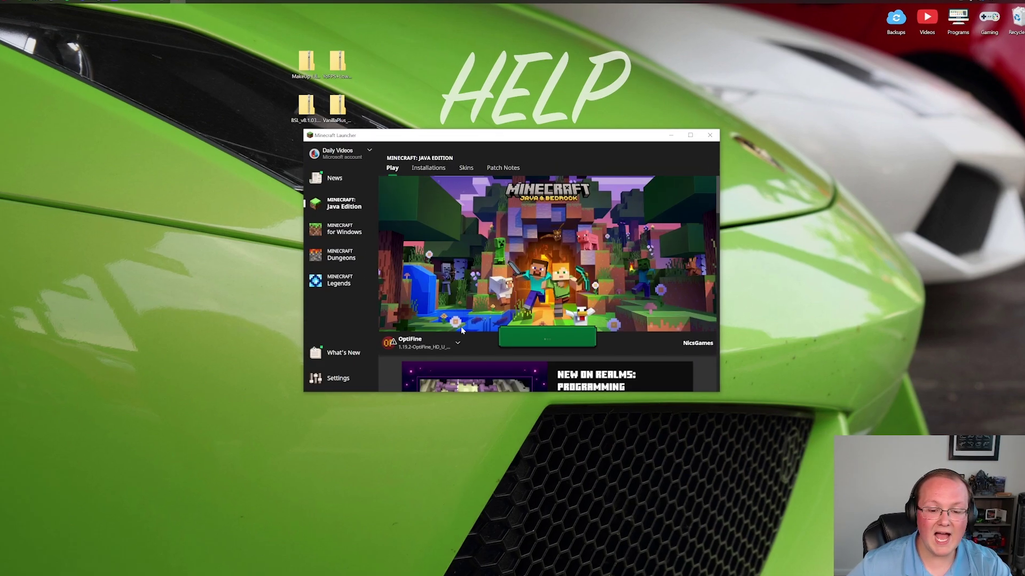
pyautogui.moveTo(435, 349)
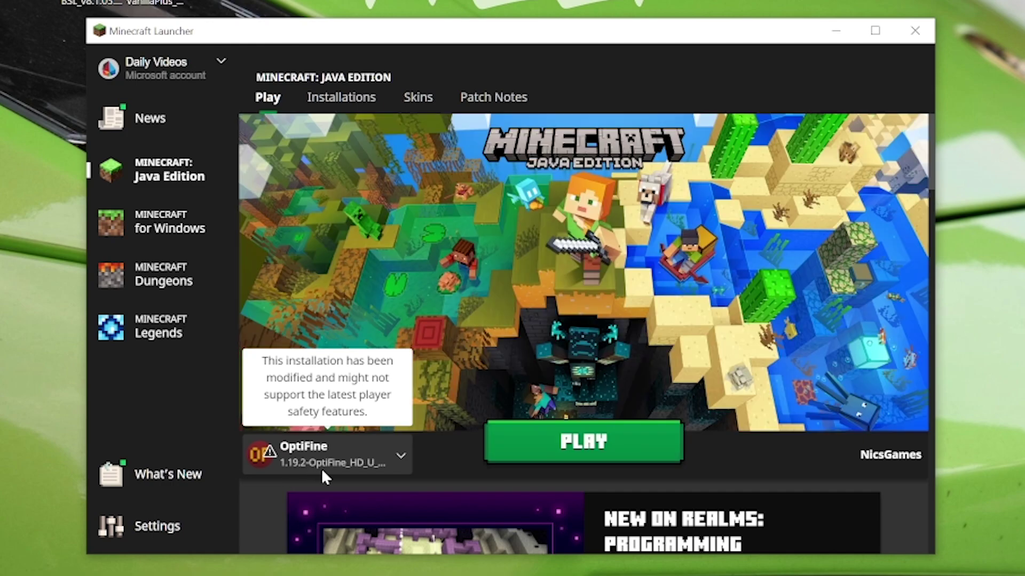
pyautogui.click(387, 463)
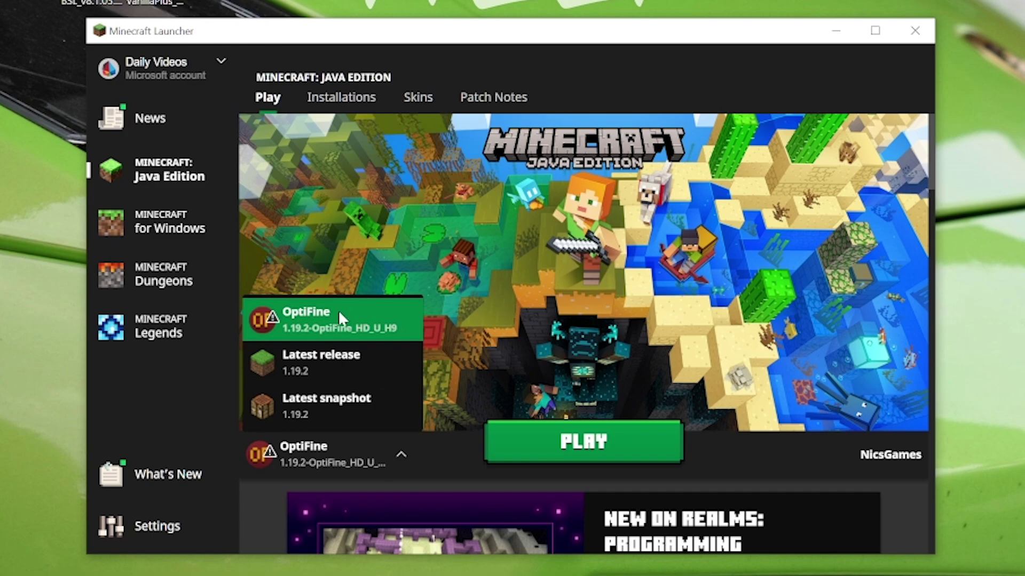
pyautogui.click(306, 332)
# Open the Java Edition installations list and toggle the Modded versions filter off and back on.
pyautogui.click(330, 100)
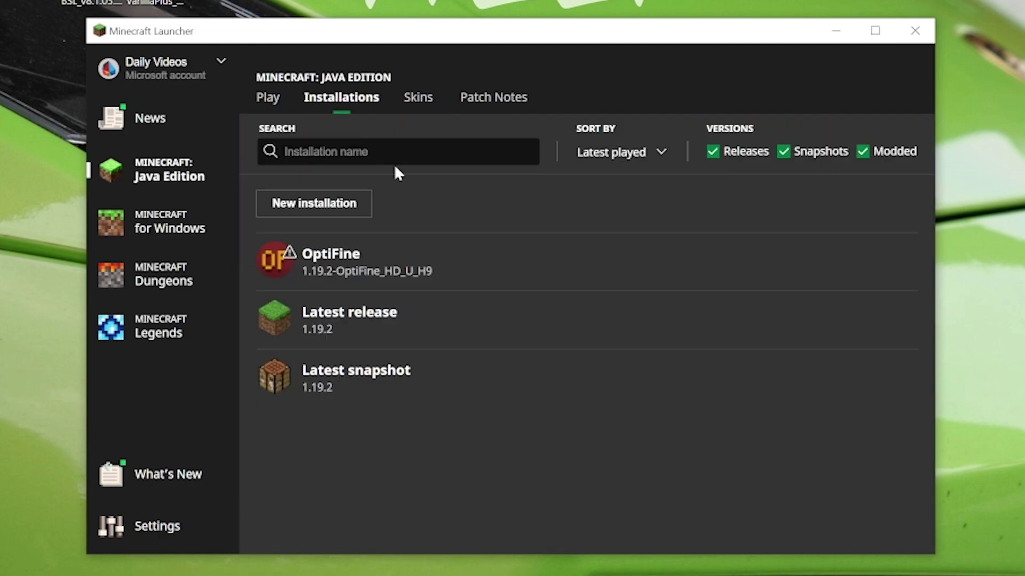
pyautogui.click(876, 154)
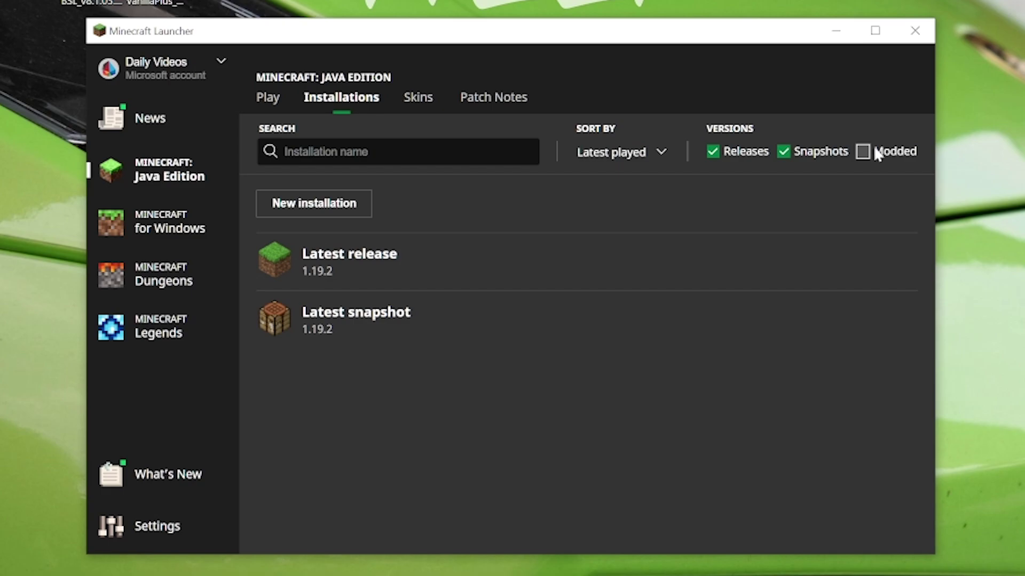
pyautogui.click(876, 152)
pyautogui.moveTo(537, 280)
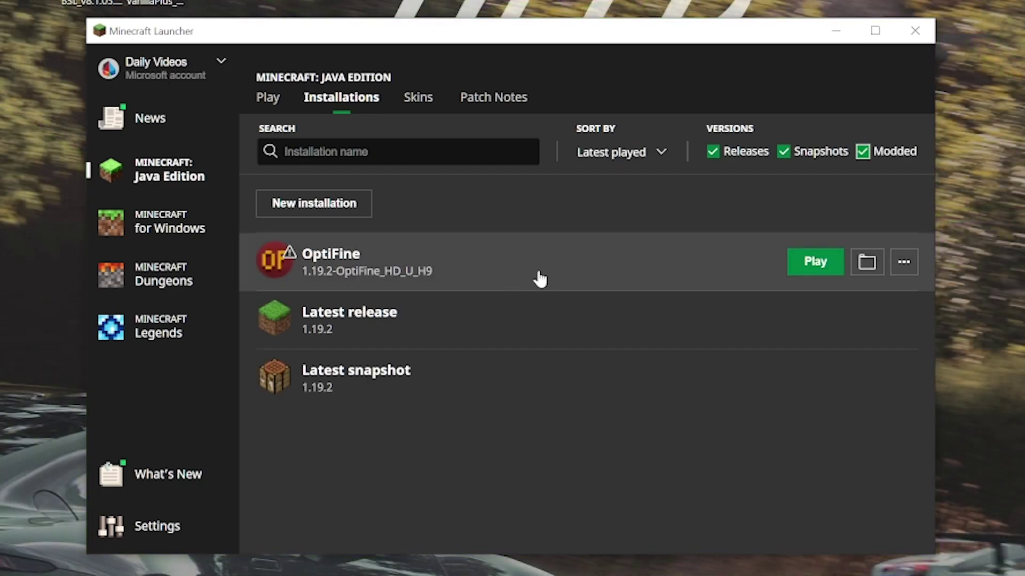
pyautogui.click(815, 262)
pyautogui.click(622, 389)
# Create an installation named Shaders 1.19.2 with version release 1.19.2-OptiFine_HD_U_H9 and a 1920 x 1080 resolution.
pyautogui.click(324, 205)
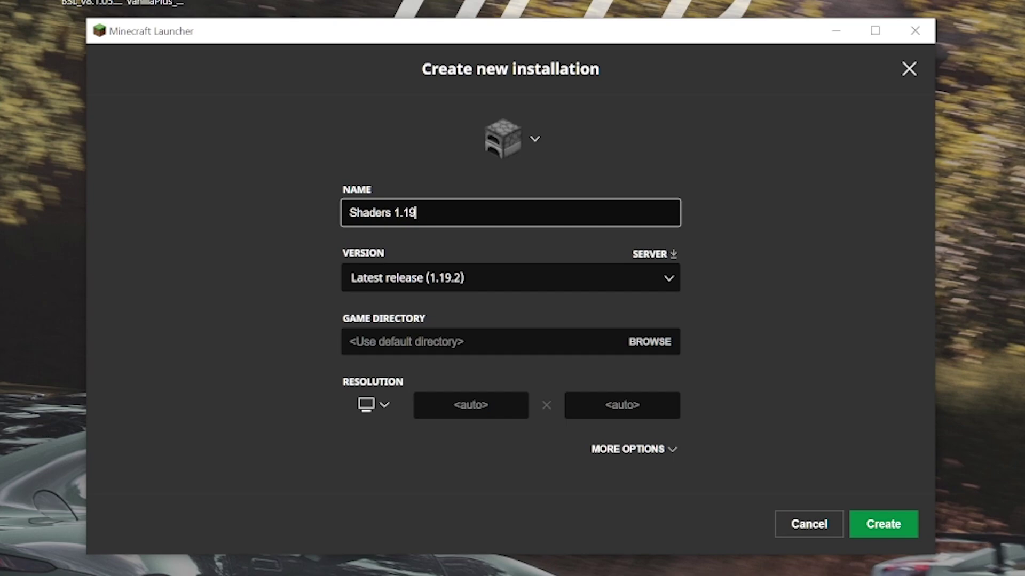
pyautogui.click(669, 278)
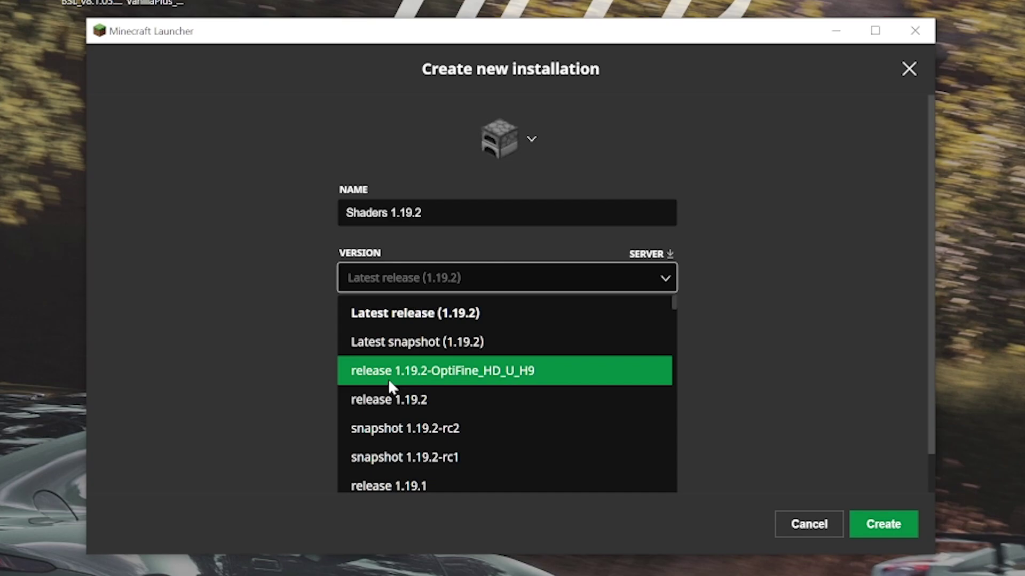
pyautogui.click(444, 380)
pyautogui.click(364, 437)
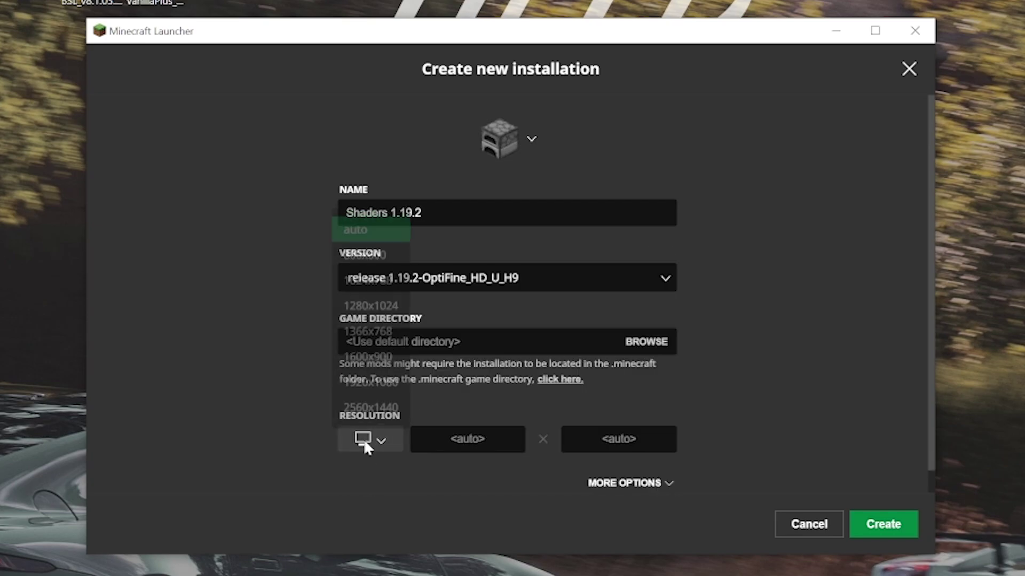
pyautogui.click(344, 375)
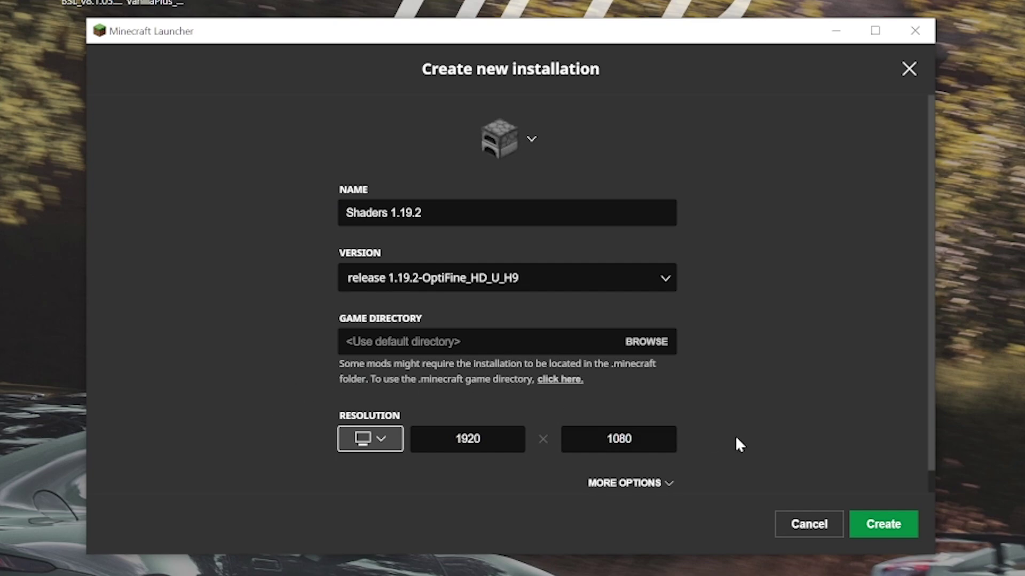
pyautogui.click(885, 527)
# Launch the Shaders 1.19.2 installation and accept the modified-installation notice.
pyautogui.moveTo(307, 445)
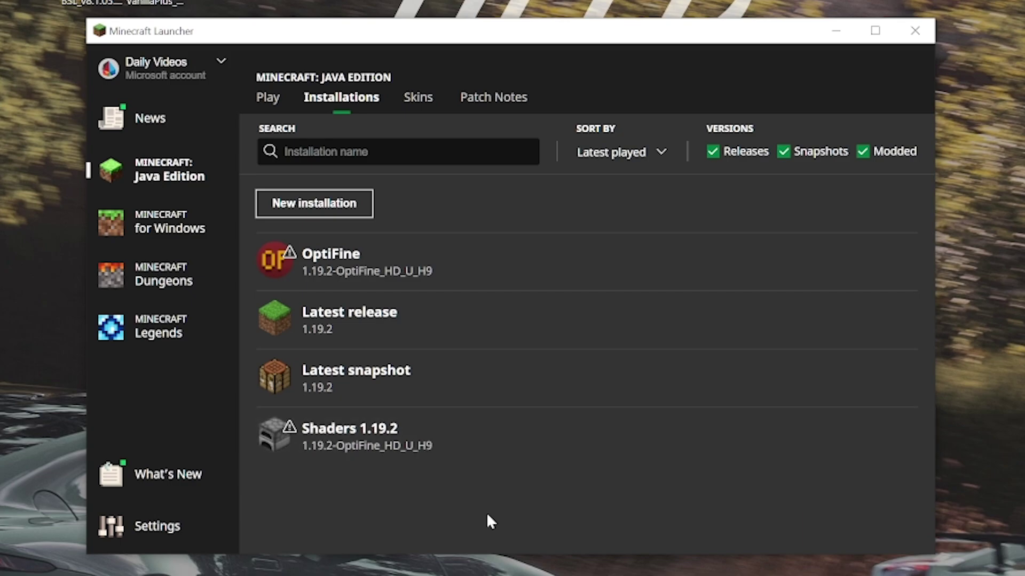
pyautogui.moveTo(721, 431)
pyautogui.click(804, 440)
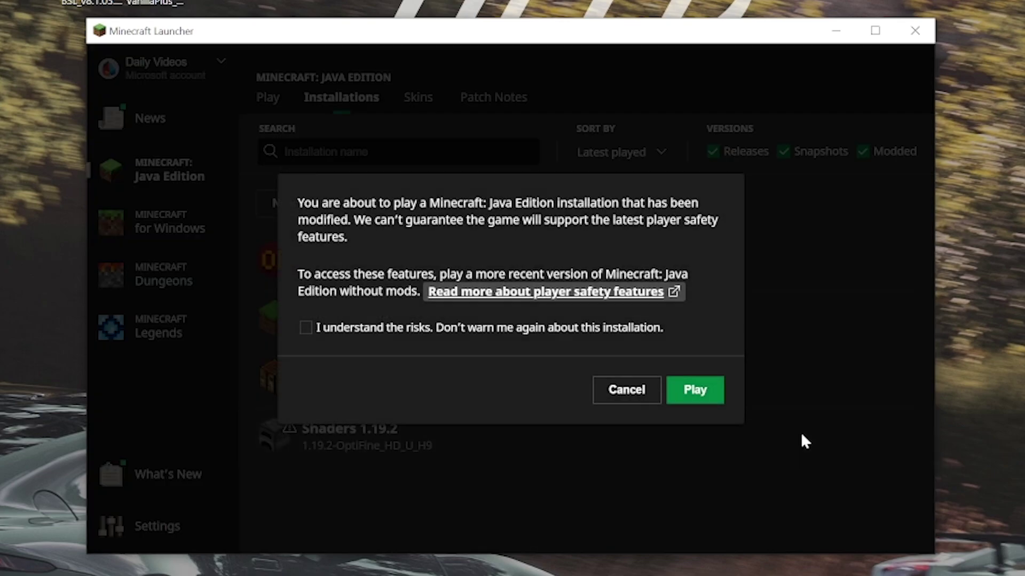
pyautogui.click(674, 391)
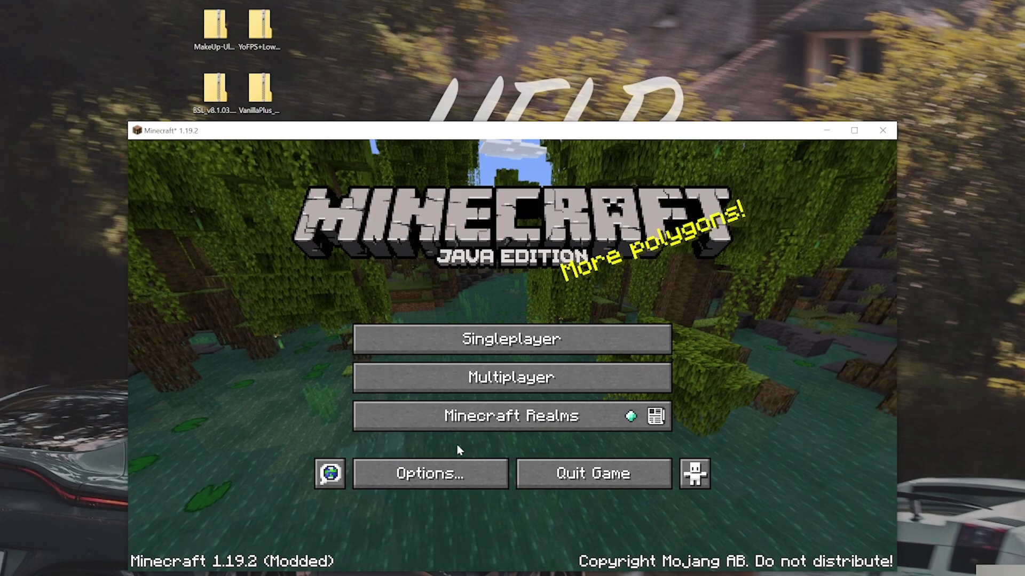
# View the Shaders page within the video settings and return to the title screen.
pyautogui.click(429, 483)
pyautogui.click(395, 342)
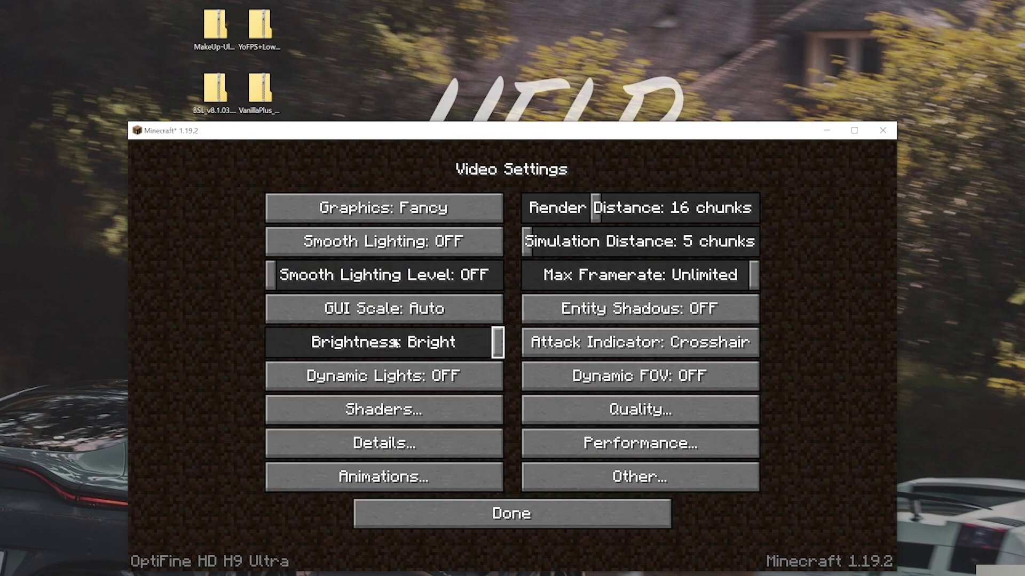
pyautogui.click(370, 421)
pyautogui.click(483, 542)
pyautogui.click(490, 516)
pyautogui.click(490, 513)
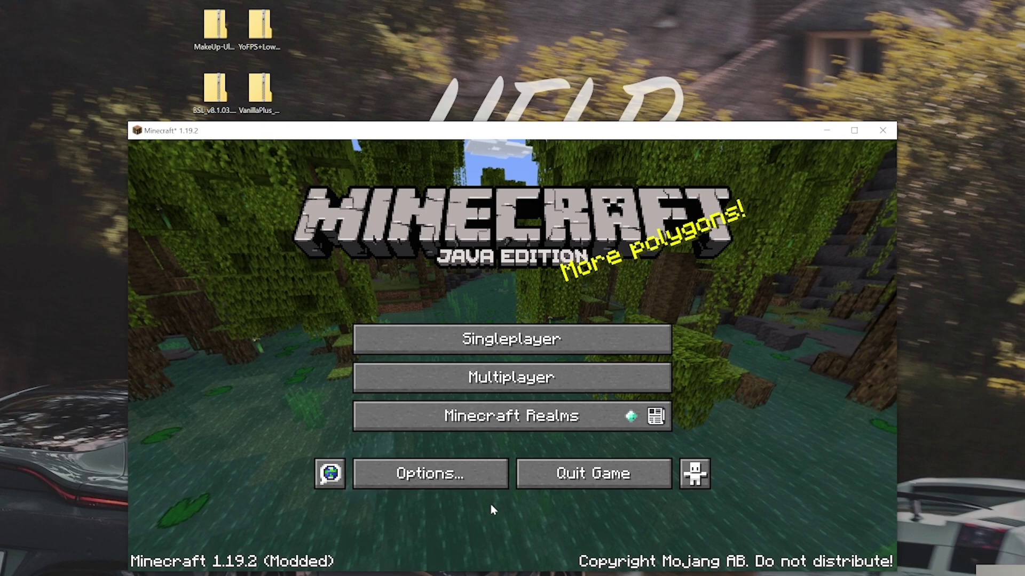
# Go to the Shaders page of the video settings and open the shaders folder.
pyautogui.click(446, 477)
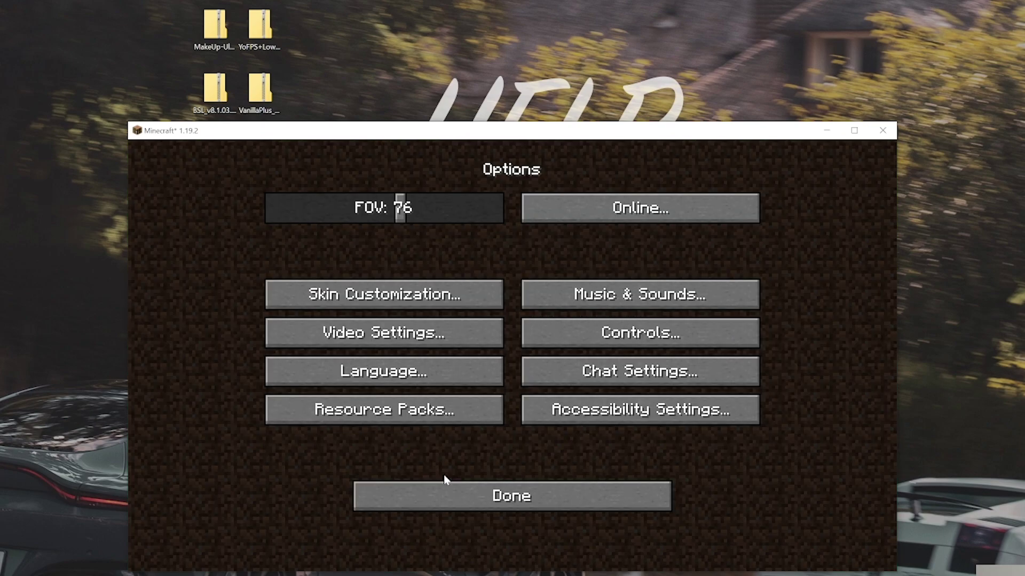
pyautogui.click(365, 334)
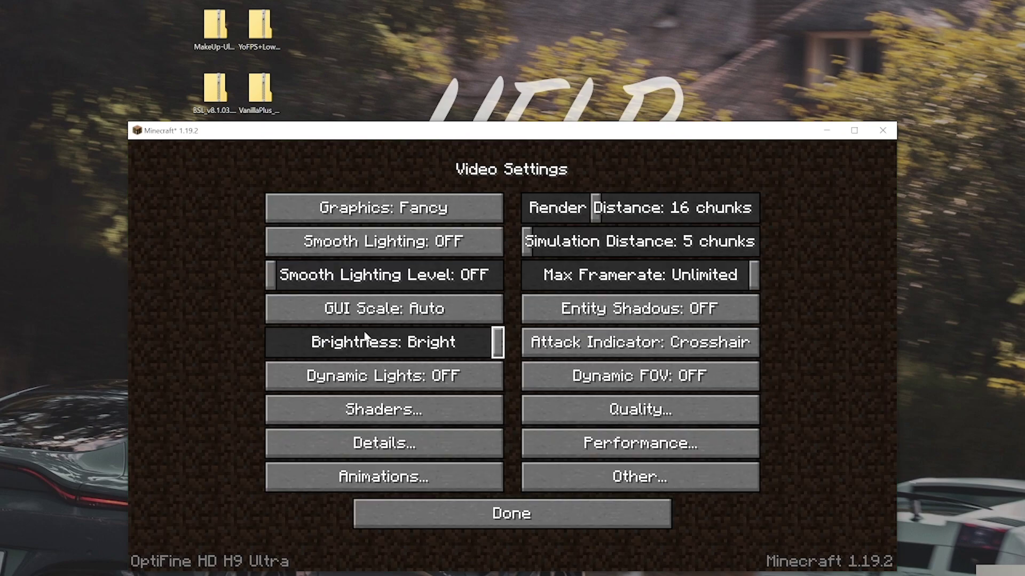
pyautogui.click(362, 421)
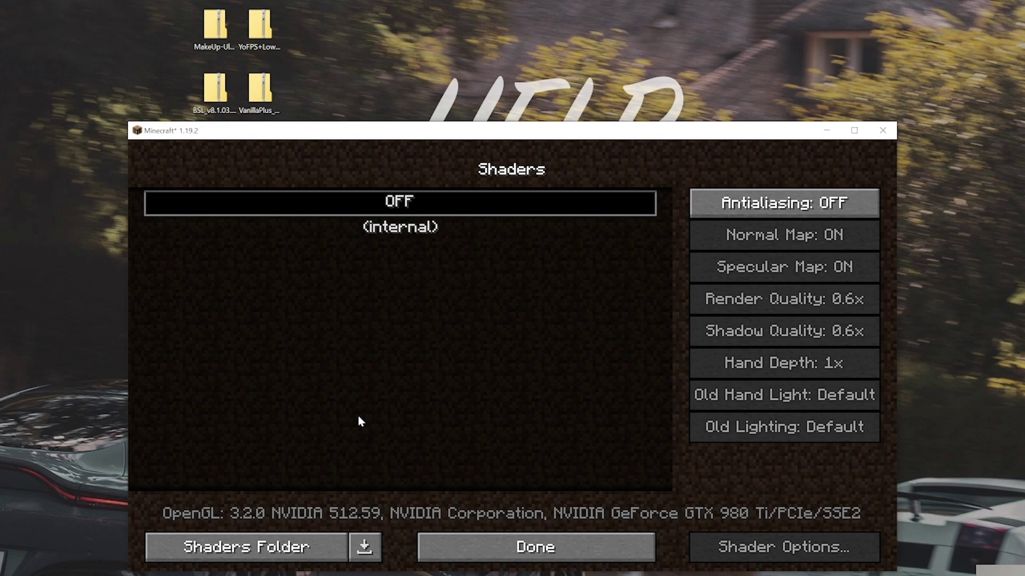
pyautogui.click(235, 556)
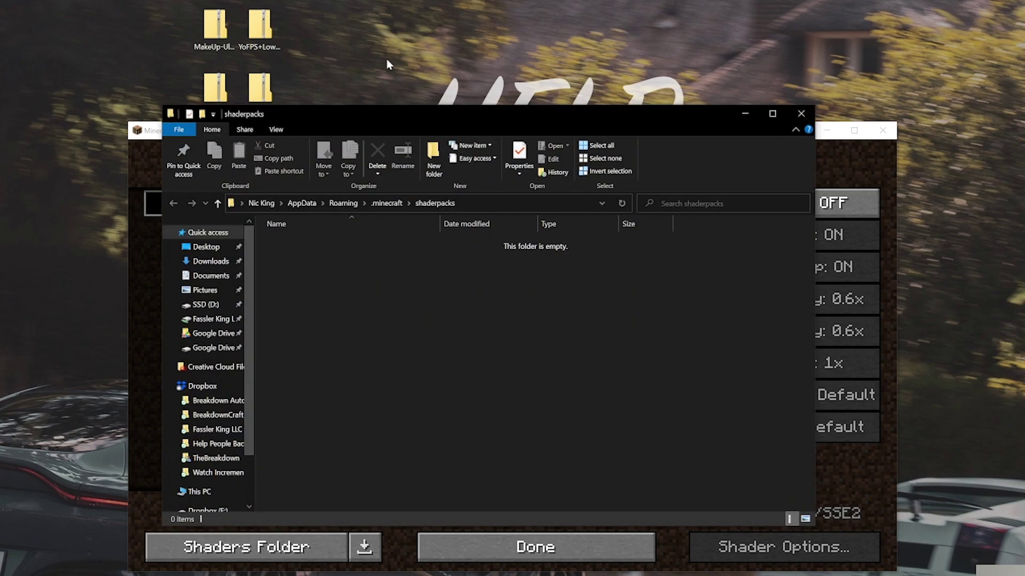
# Move the four shader zip files from the desktop into the shaderpacks folder and close the folder window.
pyautogui.moveTo(31, 9); pyautogui.dragTo(274, 107)
pyautogui.moveTo(259, 51); pyautogui.dragTo(477, 324)
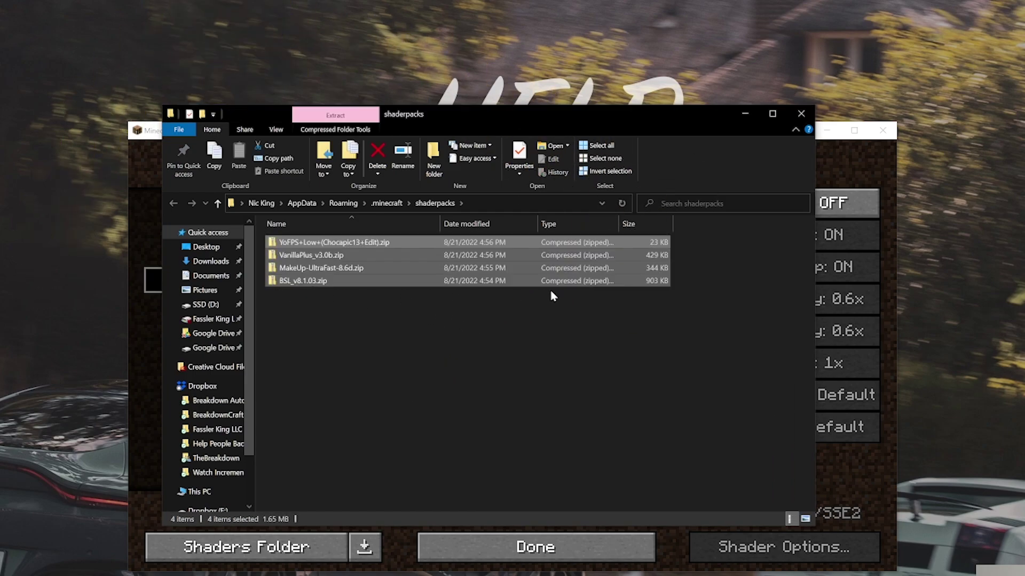
pyautogui.click(801, 114)
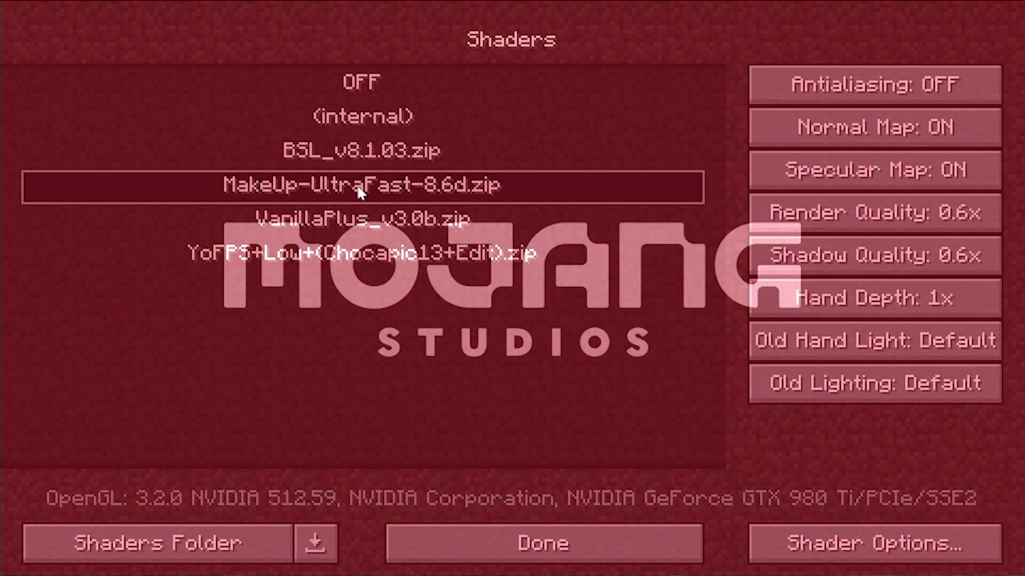
# Activate the MakeUp-UltraFast-8.6d.zip shader, leave the options and enter a singleplayer world.
pyautogui.click(497, 550)
pyautogui.click(501, 507)
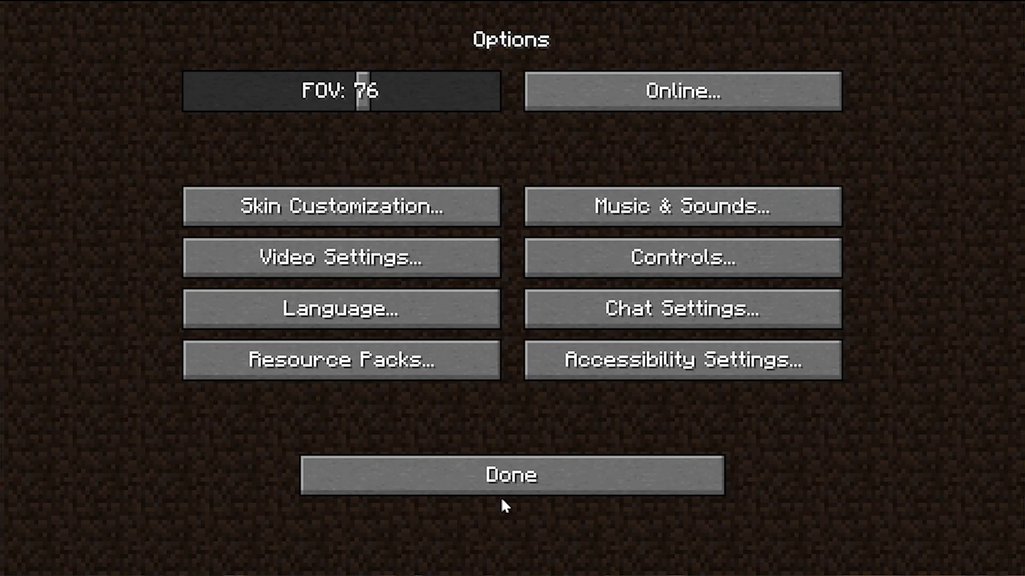
pyautogui.click(462, 472)
pyautogui.click(474, 278)
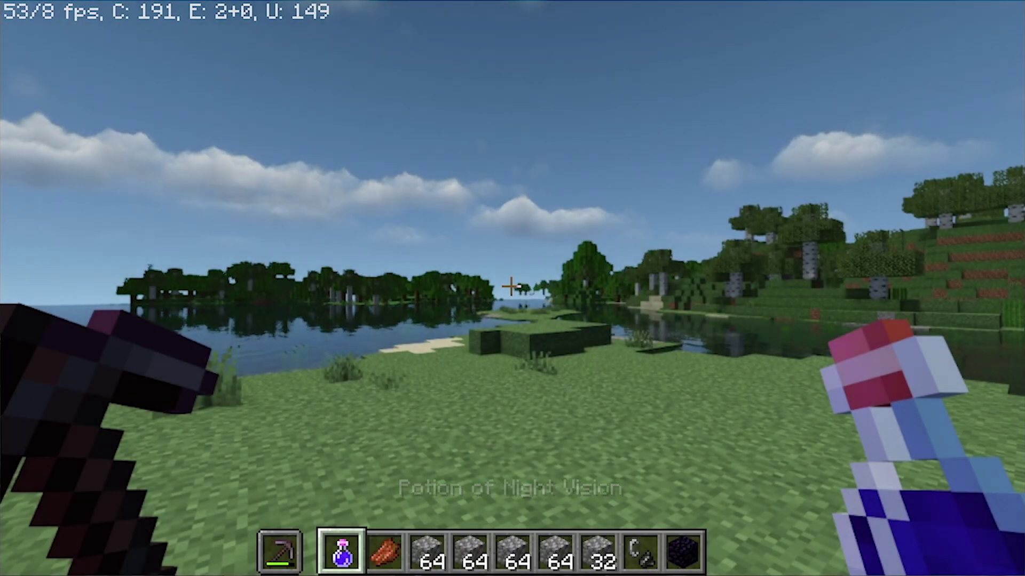
# Walk around the world to examine the MakeUp-UltraFast shader's grass, water, trees and sky.
pyautogui.press('w')
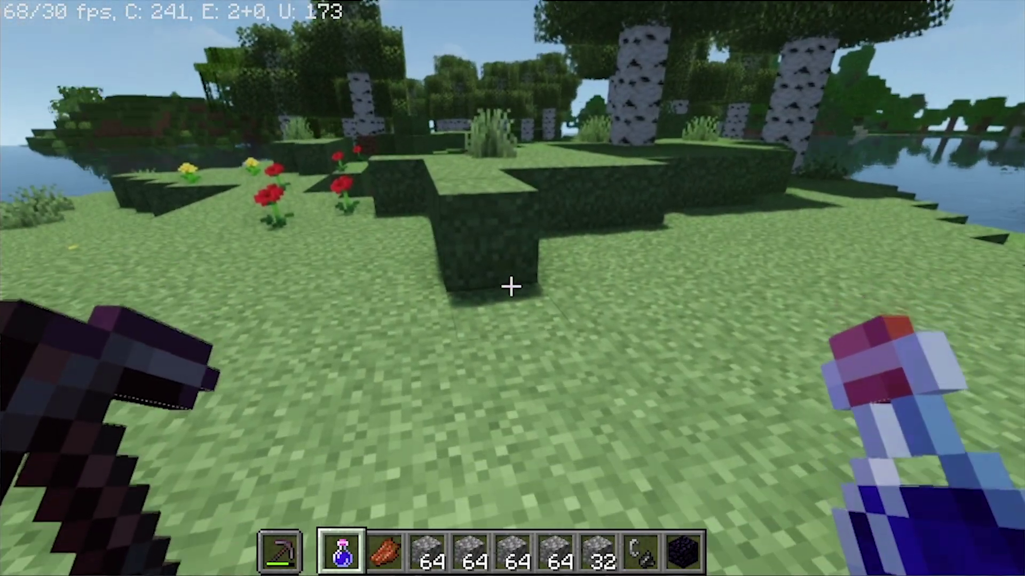
pyautogui.press('w')
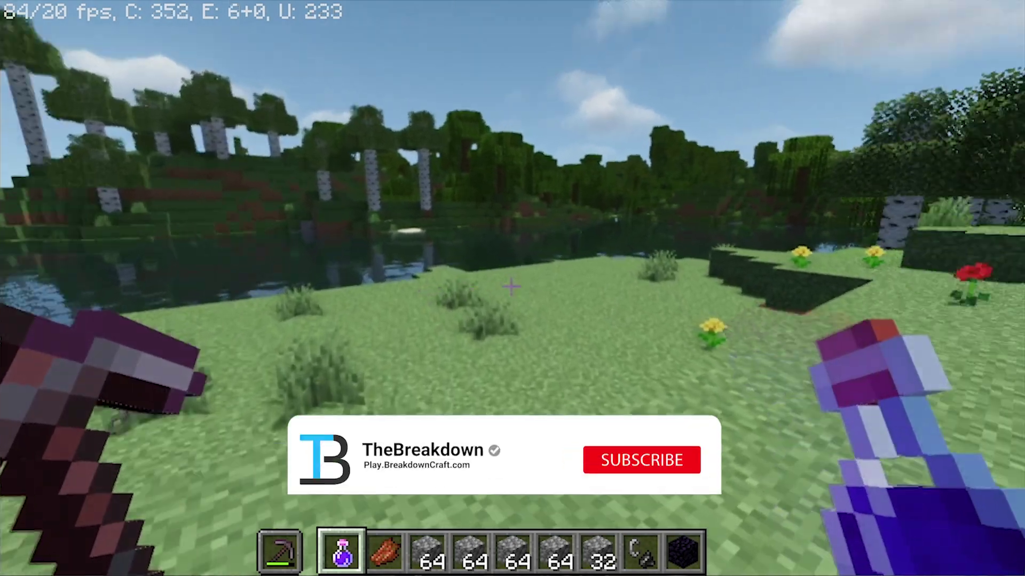
pyautogui.press('w')
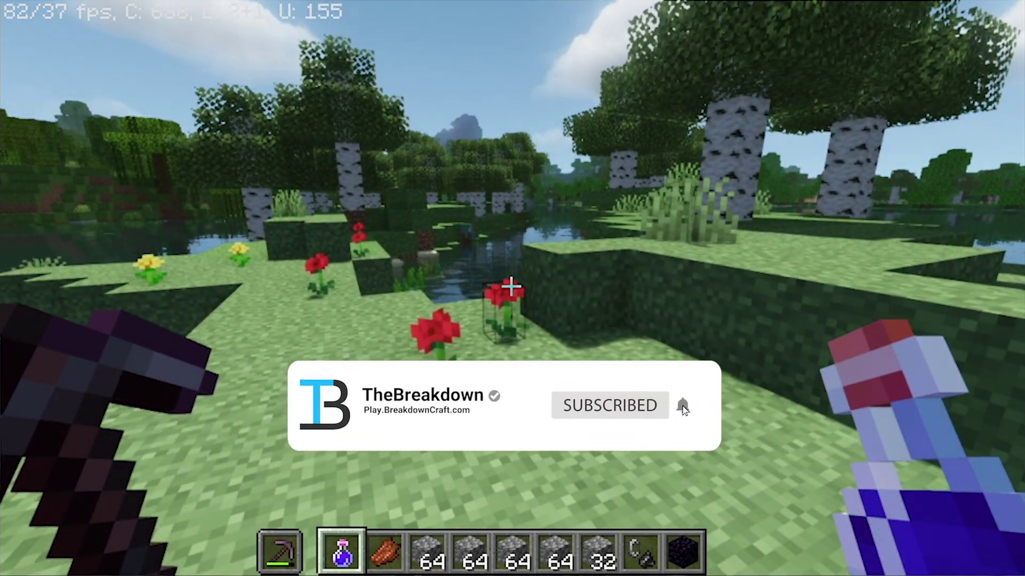
pyautogui.press('s')
pyautogui.press('t')
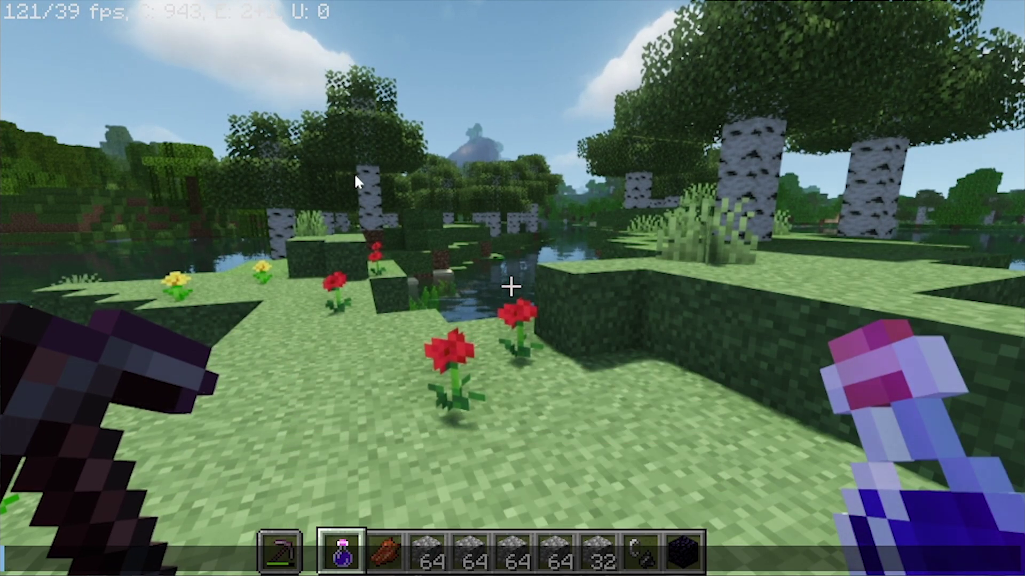
# Open the shader options of MakeUp-UltraFast-8.6d.zip from within the game.
pyautogui.press('Escape')
pyautogui.press('Escape')
pyautogui.click(488, 319)
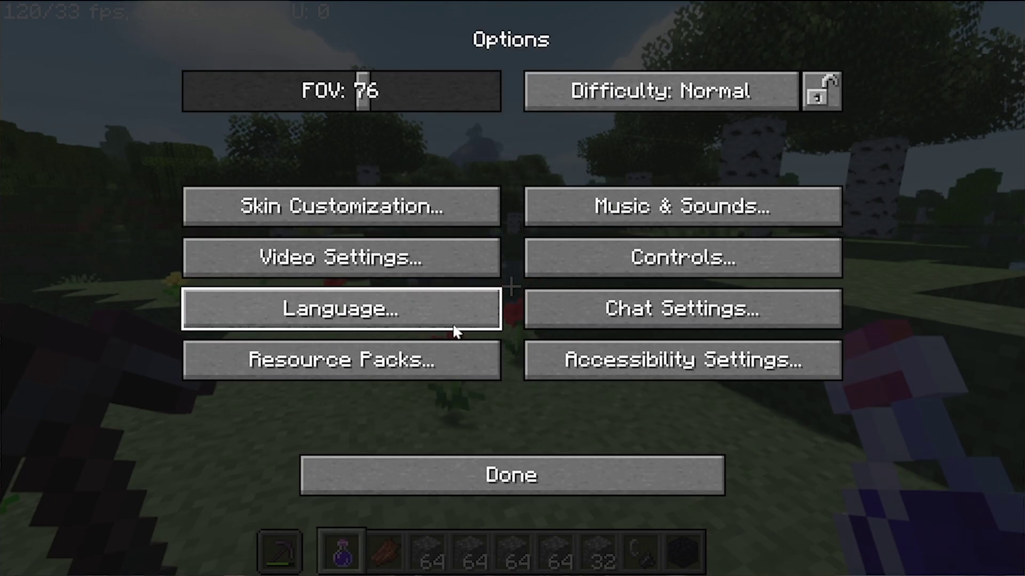
pyautogui.click(395, 267)
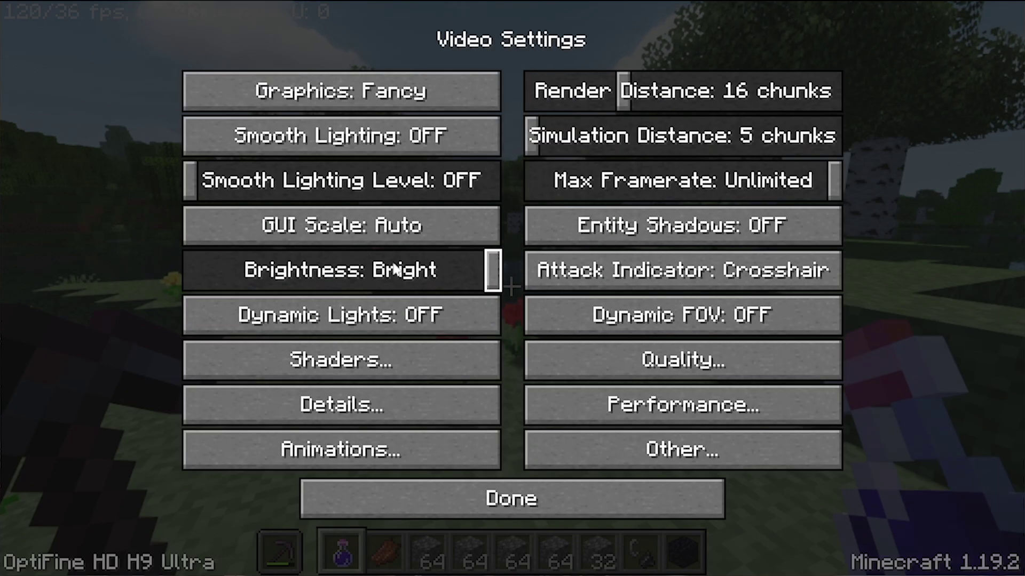
pyautogui.click(385, 356)
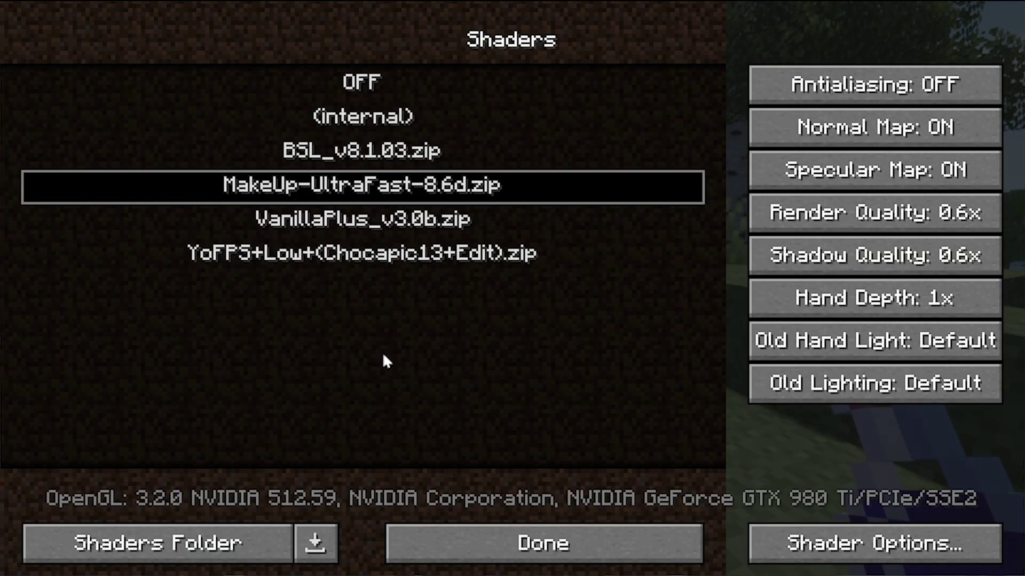
pyautogui.click(854, 547)
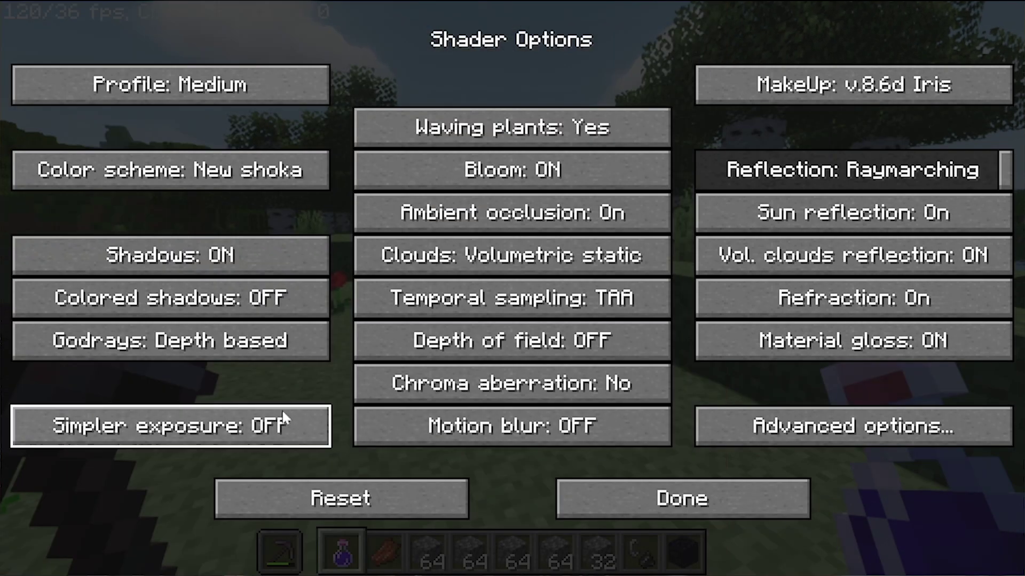
# Cycle through the MakeUp-UltraFast shader profiles, set the profile to Low and save the shader options.
pyautogui.click(189, 96)
pyautogui.click(189, 96)
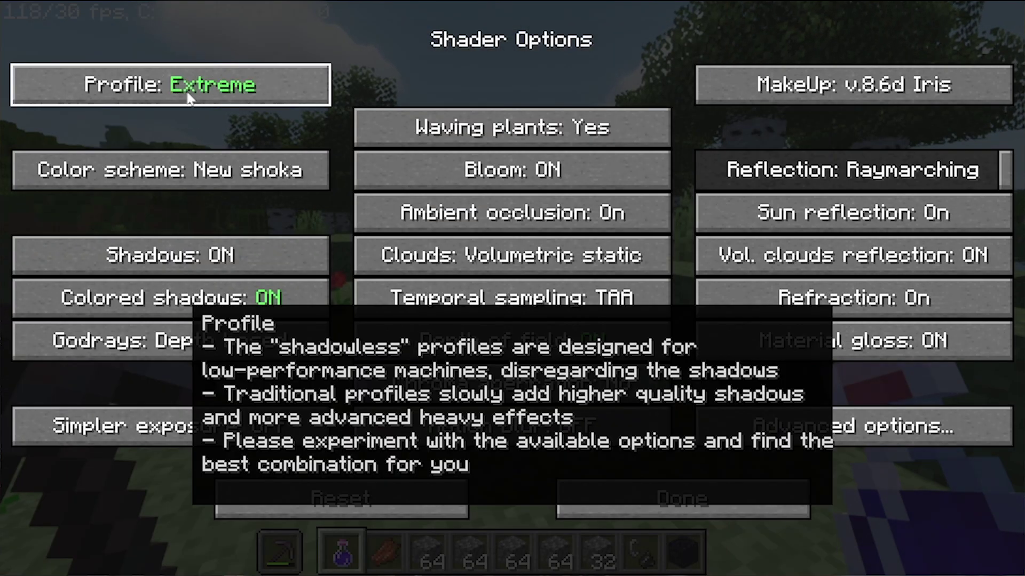
pyautogui.click(189, 96)
pyautogui.click(189, 97)
pyautogui.click(189, 97)
pyautogui.click(188, 98)
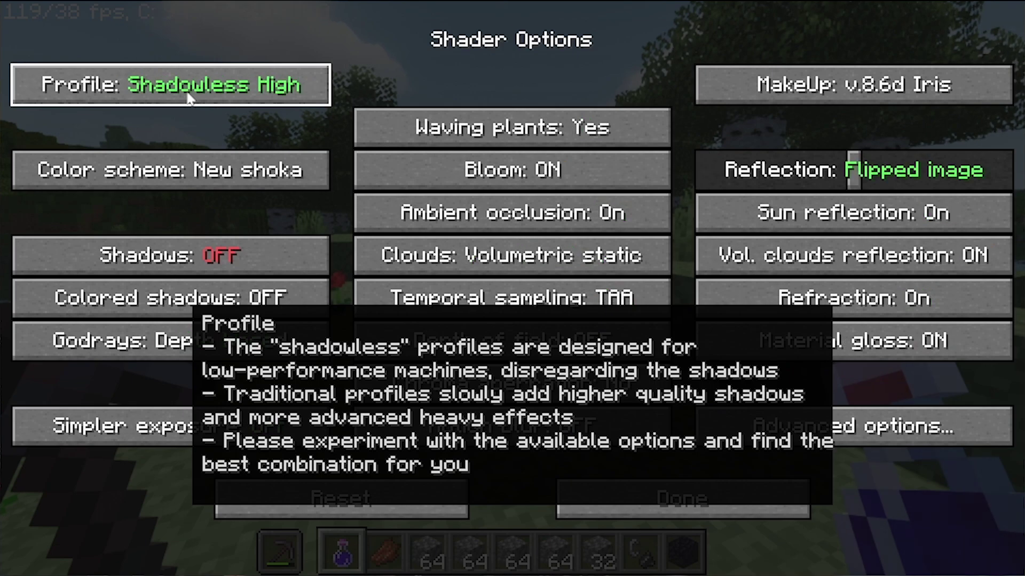
pyautogui.click(188, 97)
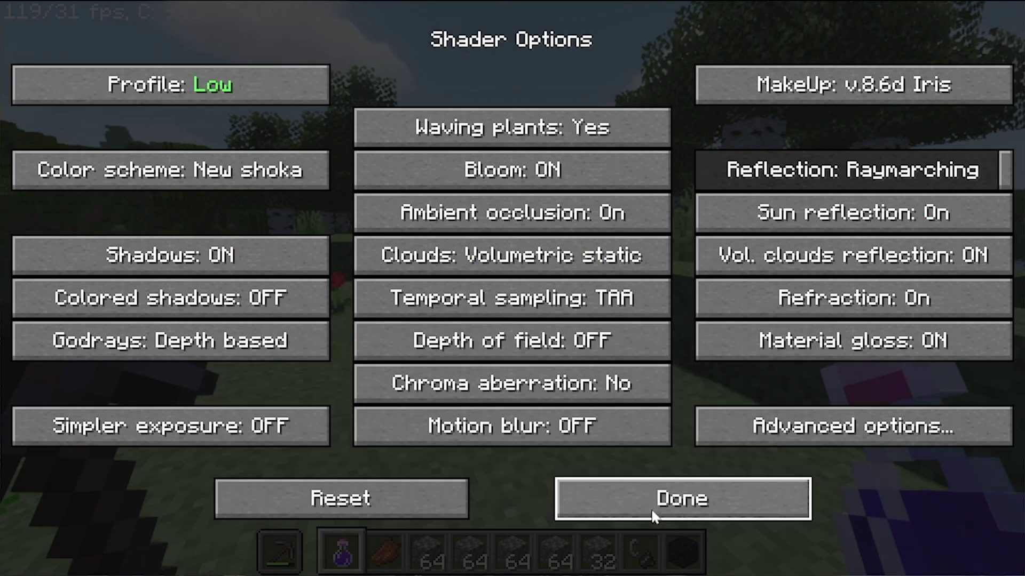
pyautogui.click(654, 513)
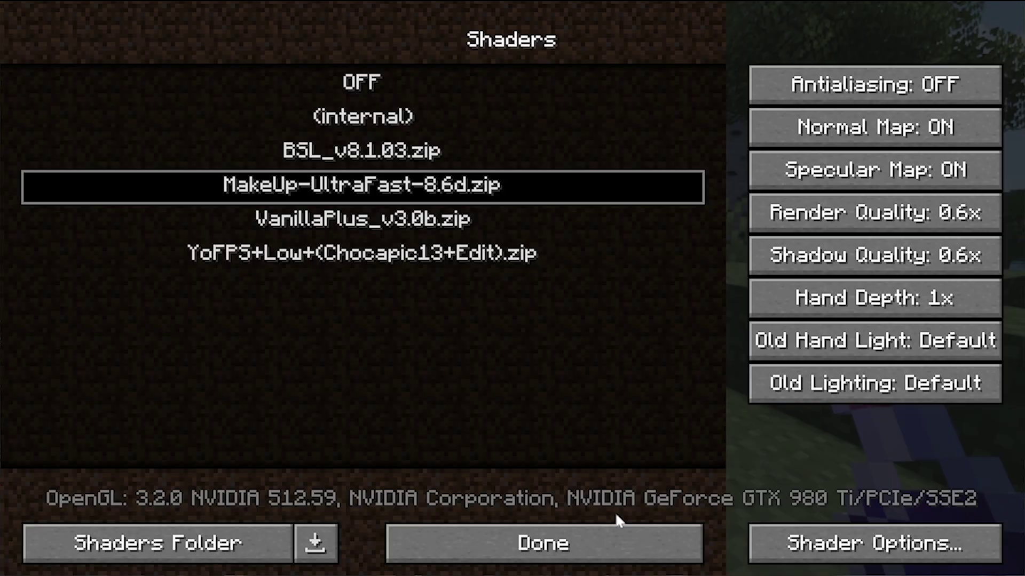
# Return to the world and walk forward to examine the shader with the Low profile.
pyautogui.click(619, 536)
pyautogui.click(625, 499)
pyautogui.press('w')
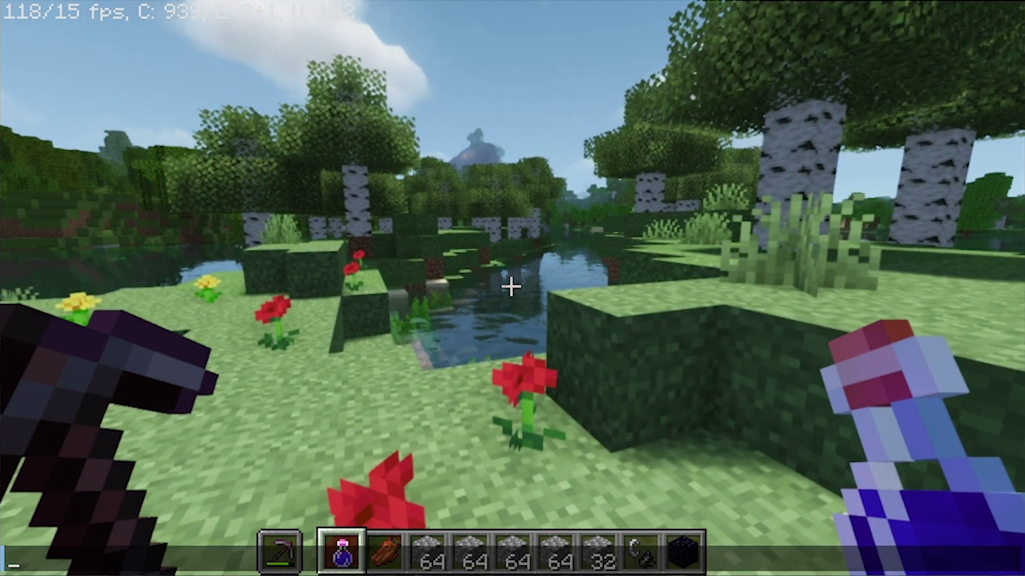
pyautogui.press('t')
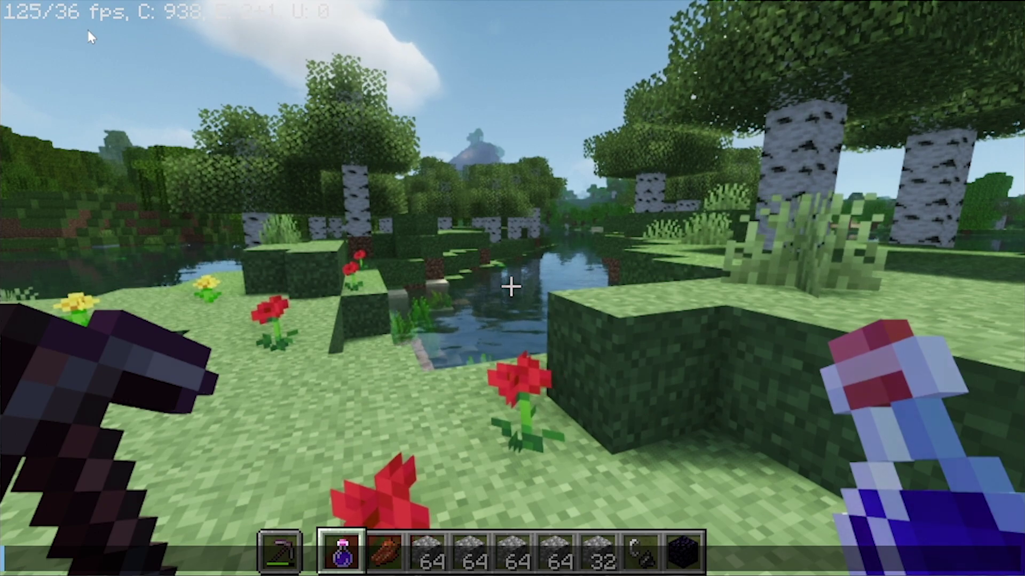
# Switch the active shader to YoFPS+Low+(Chocapic13+Edit).zip and open its shader options.
pyautogui.press('Escape')
pyautogui.press('Escape')
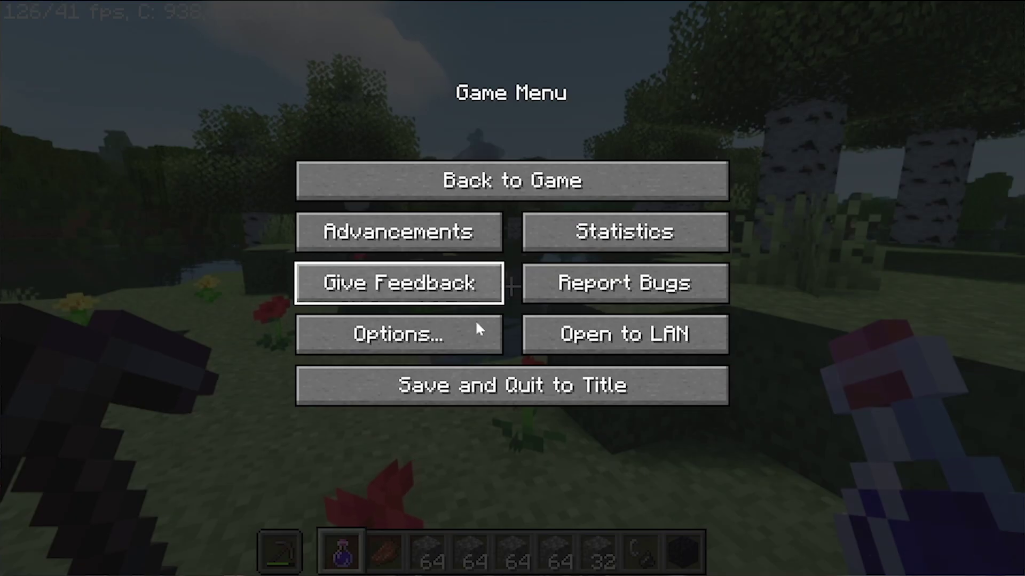
pyautogui.click(476, 327)
pyautogui.click(370, 270)
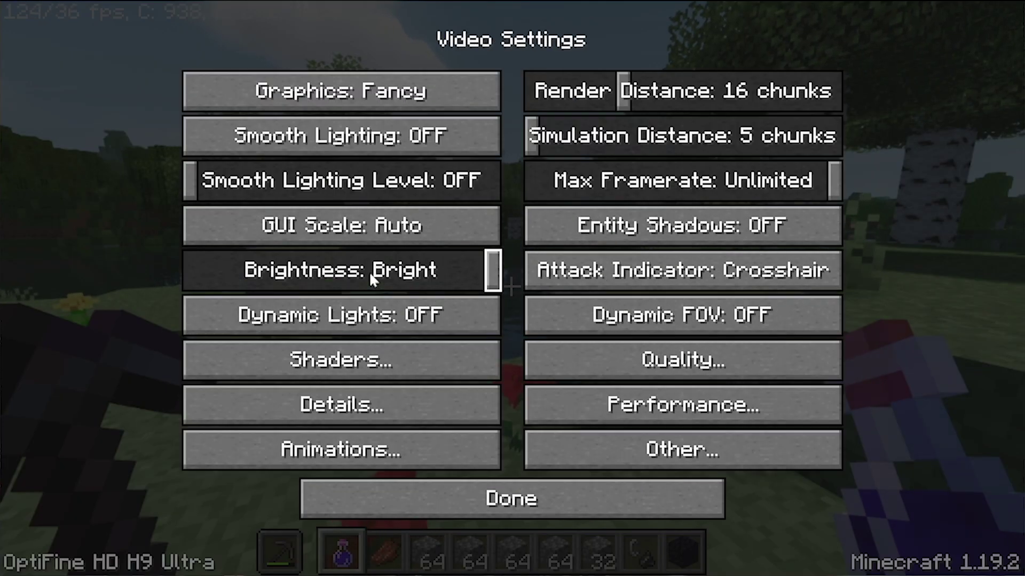
pyautogui.click(314, 363)
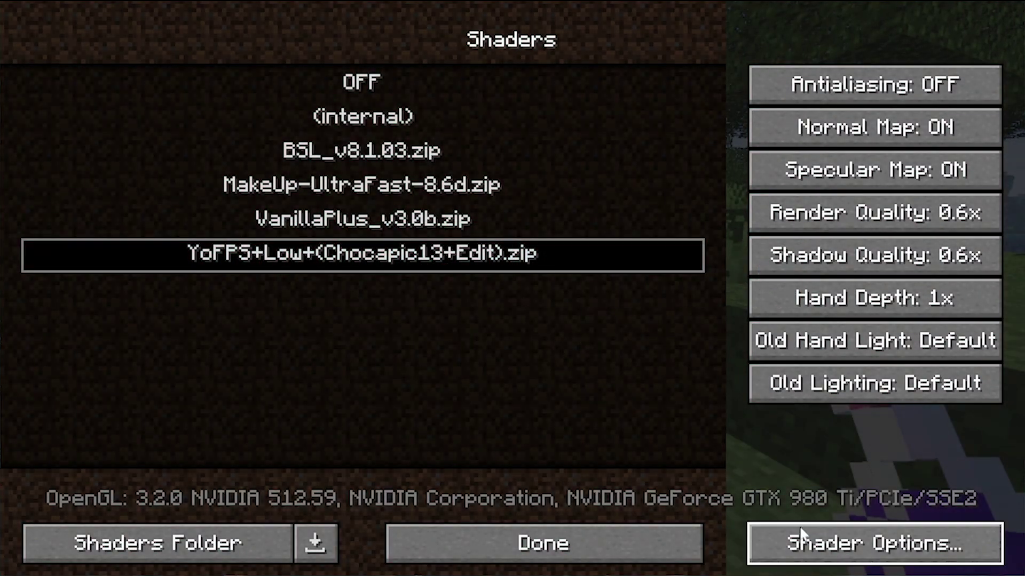
pyautogui.click(798, 540)
pyautogui.click(368, 87)
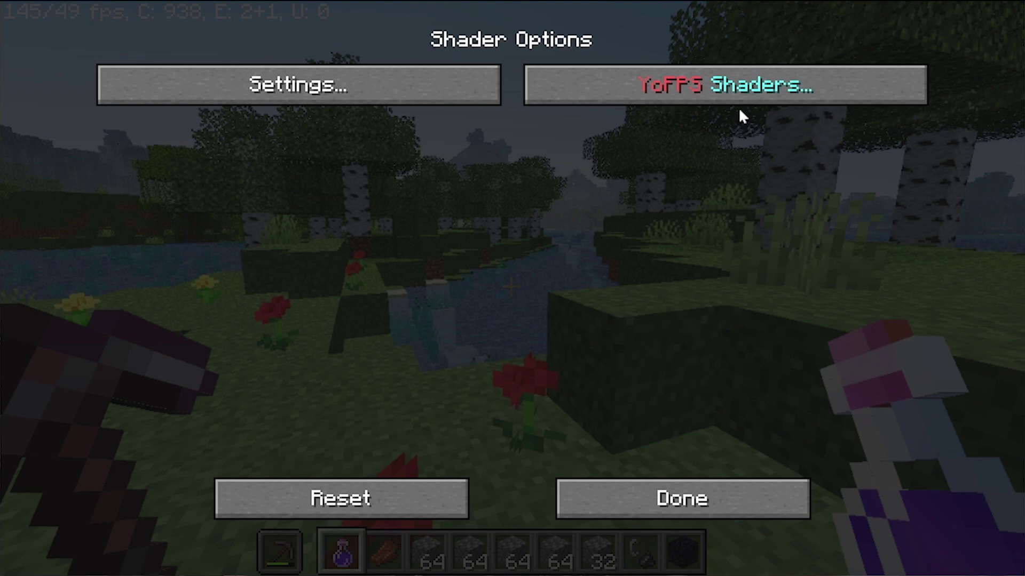
# Leave the YoFPS shader options, return to the world and walk forward to the lake to examine the shader.
pyautogui.click(738, 102)
pyautogui.click(682, 499)
pyautogui.click(682, 504)
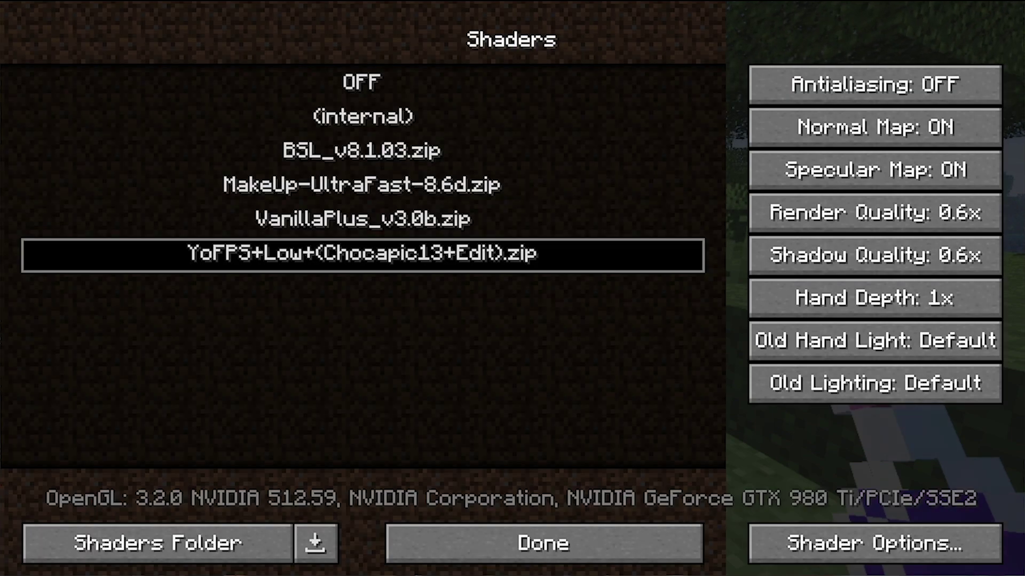
pyautogui.press('Escape')
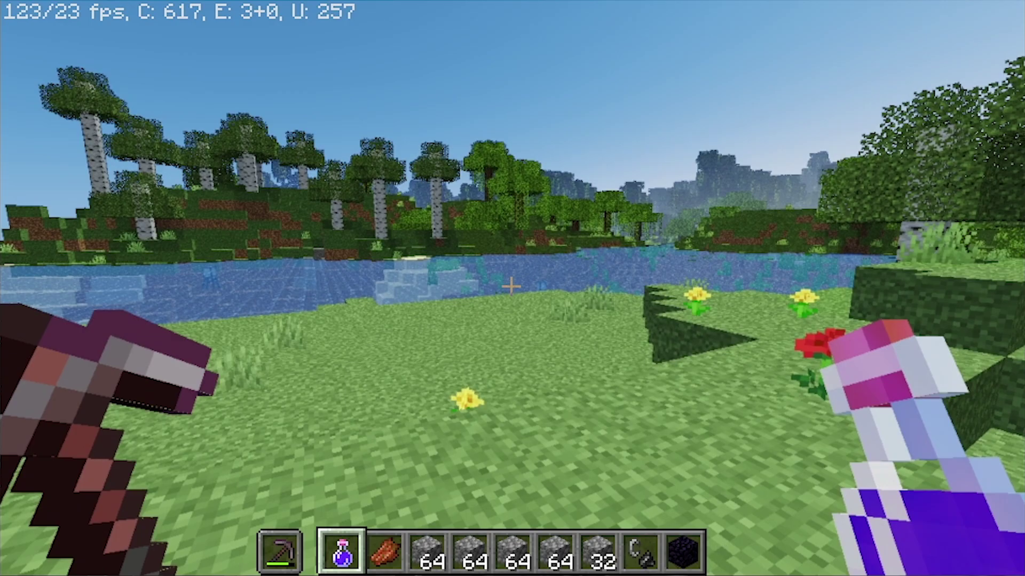
pyautogui.press('w')
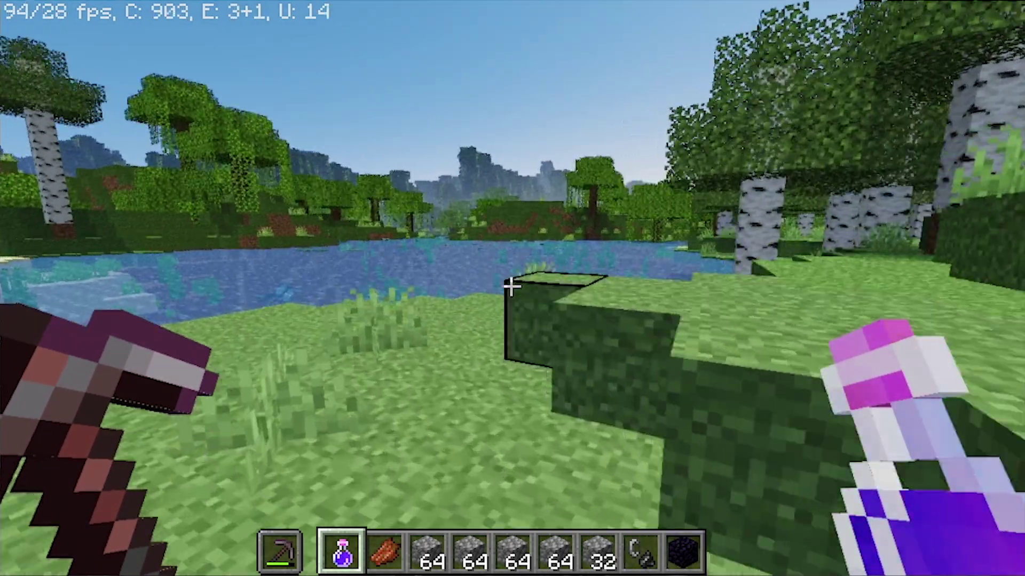
pyautogui.press('w')
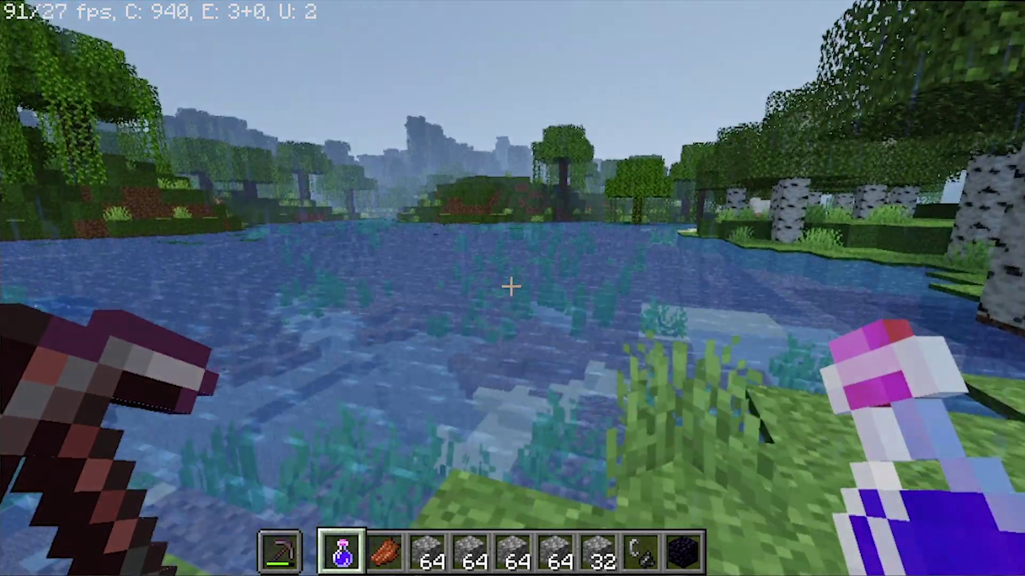
# Review the Performance settings within the video settings and return to the world.
pyautogui.press('Escape')
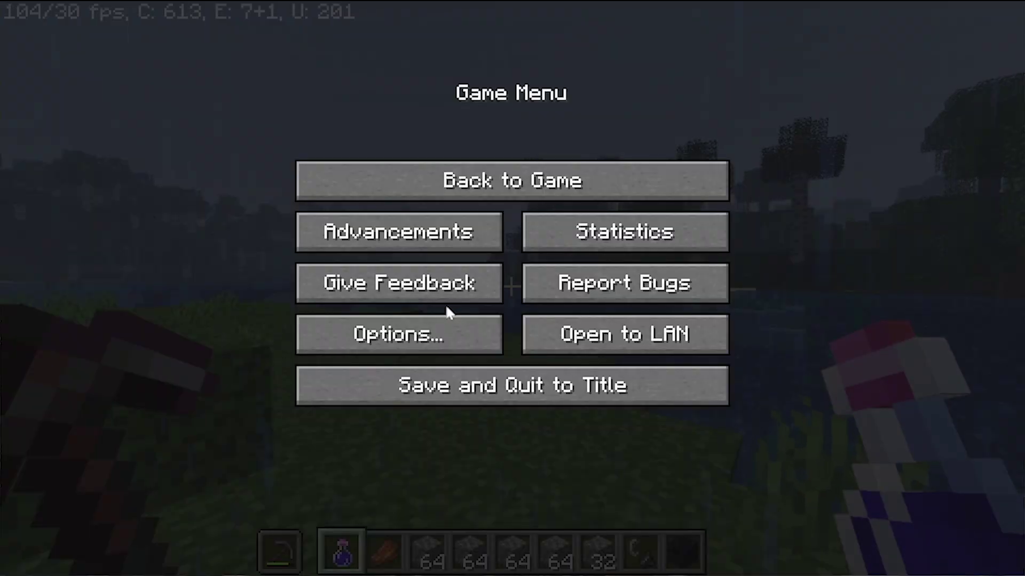
pyautogui.click(419, 335)
pyautogui.click(384, 264)
pyautogui.click(602, 408)
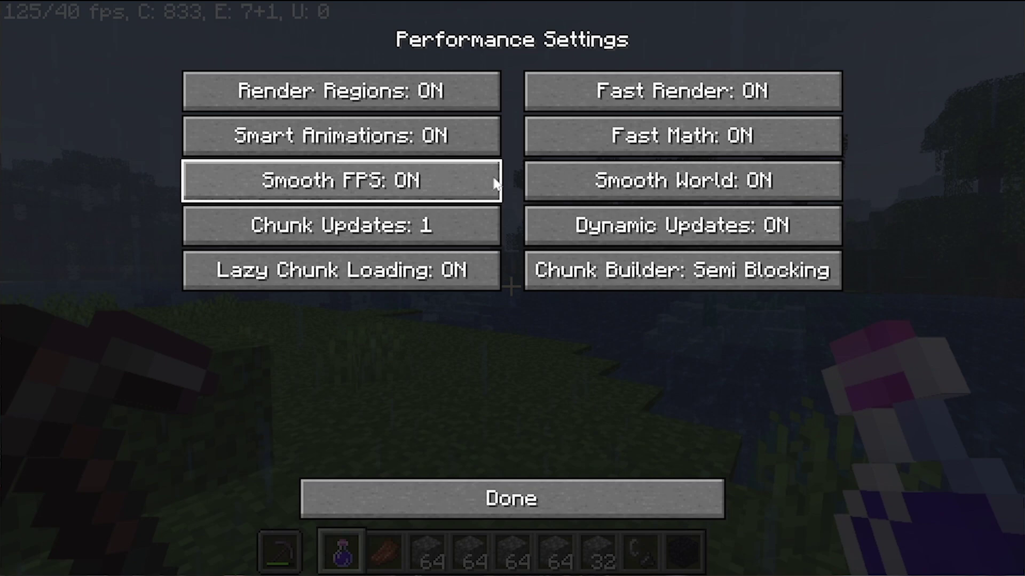
pyautogui.click(594, 501)
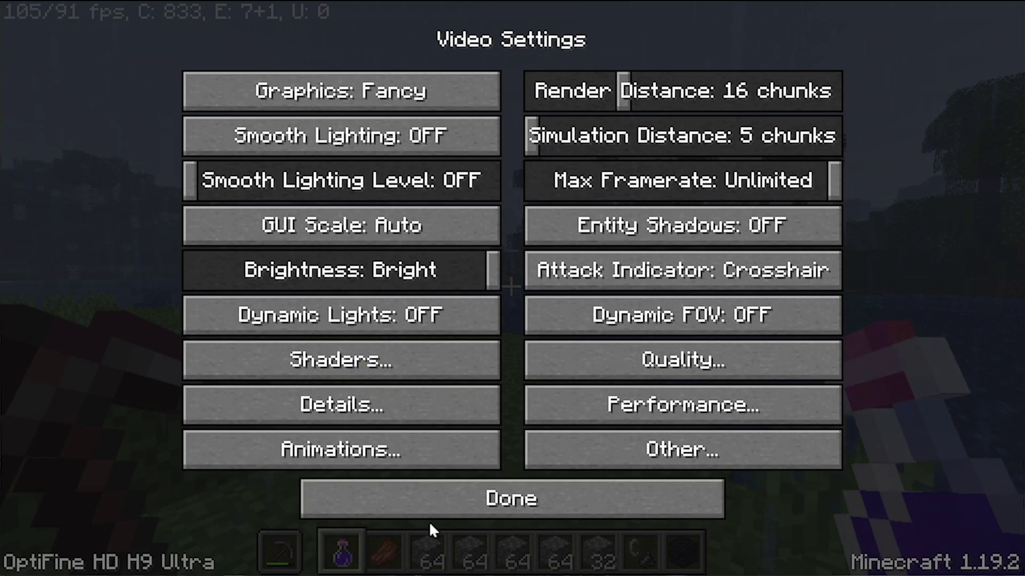
pyautogui.press('Escape')
pyautogui.press('Escape')
pyautogui.press('Escape')
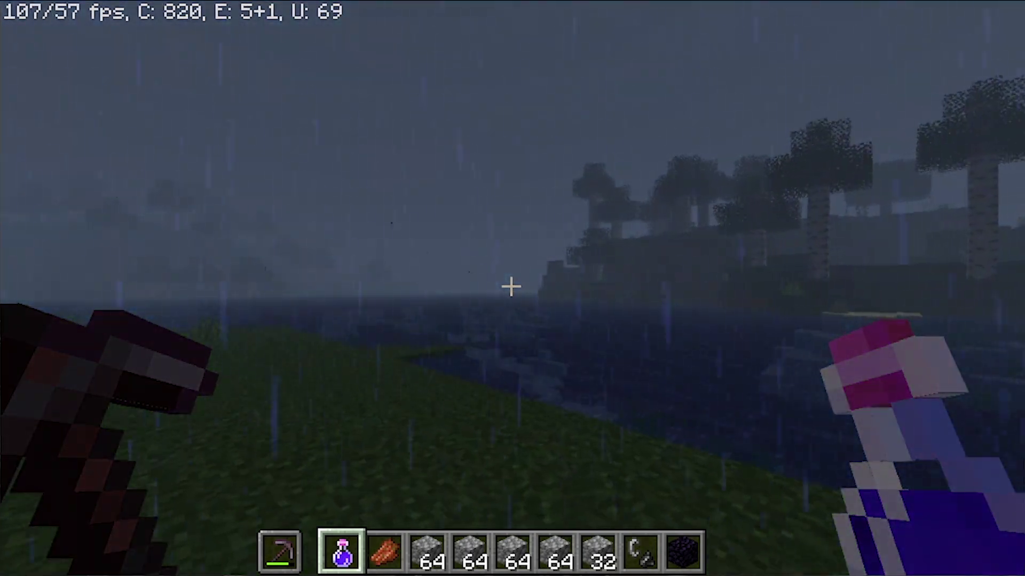
# Set the world's weather to clear with the command /weather clear.
pyautogui.write('/weather clear')
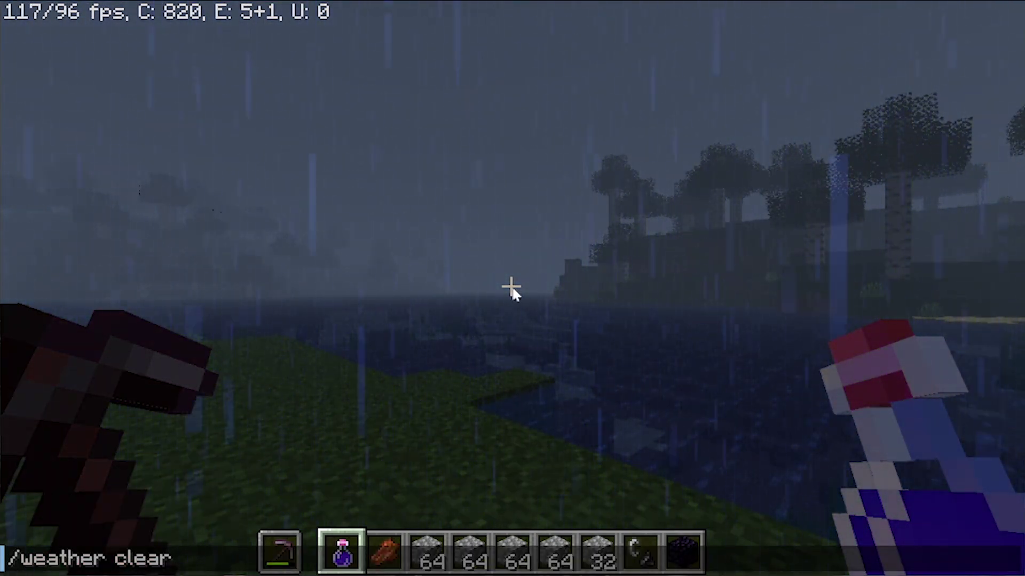
pyautogui.press('Return')
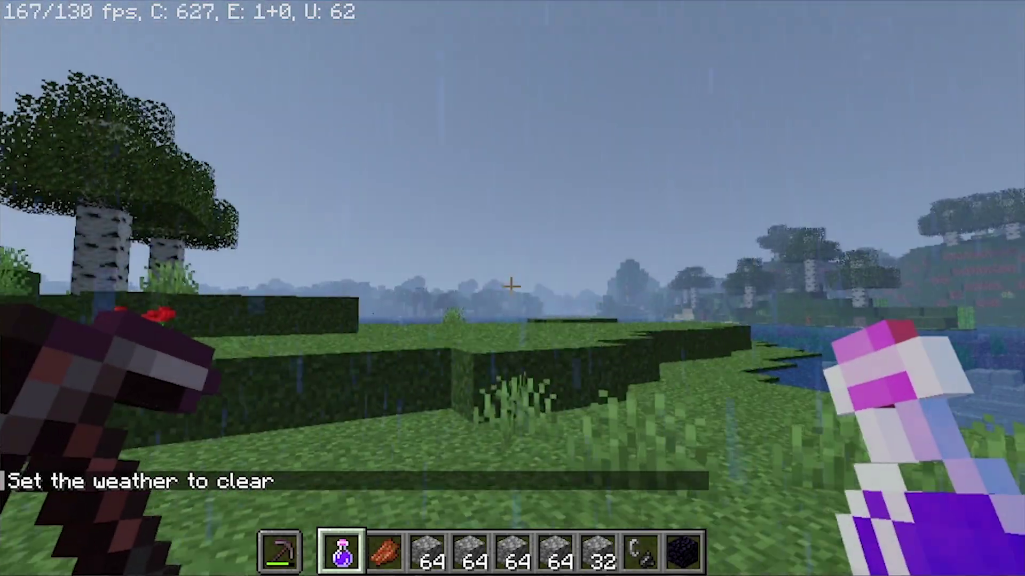
# Switch the active shader to BSL_v8.1.03.zip from the video settings and return to the world.
pyautogui.press('Escape')
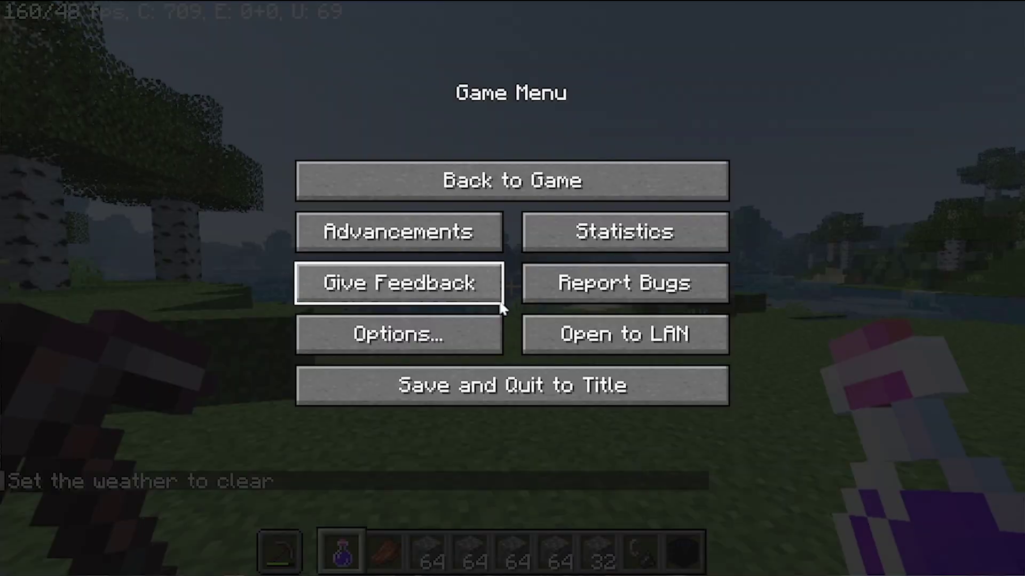
pyautogui.click(455, 332)
pyautogui.click(366, 261)
pyautogui.click(377, 357)
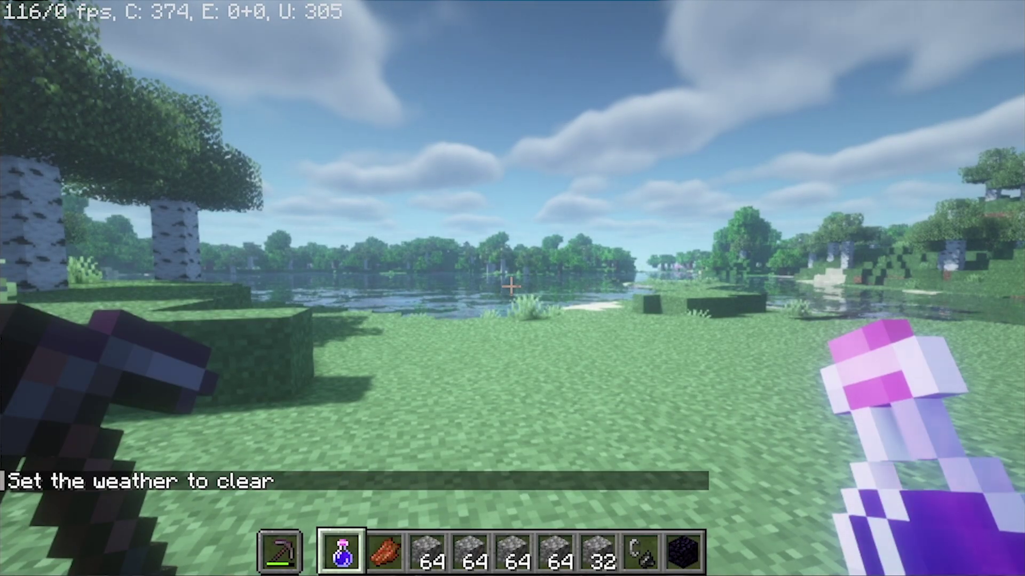
# Walk forward along the lakeshore to examine the sky, water and shadows of the BSL shader.
pyautogui.press('w')
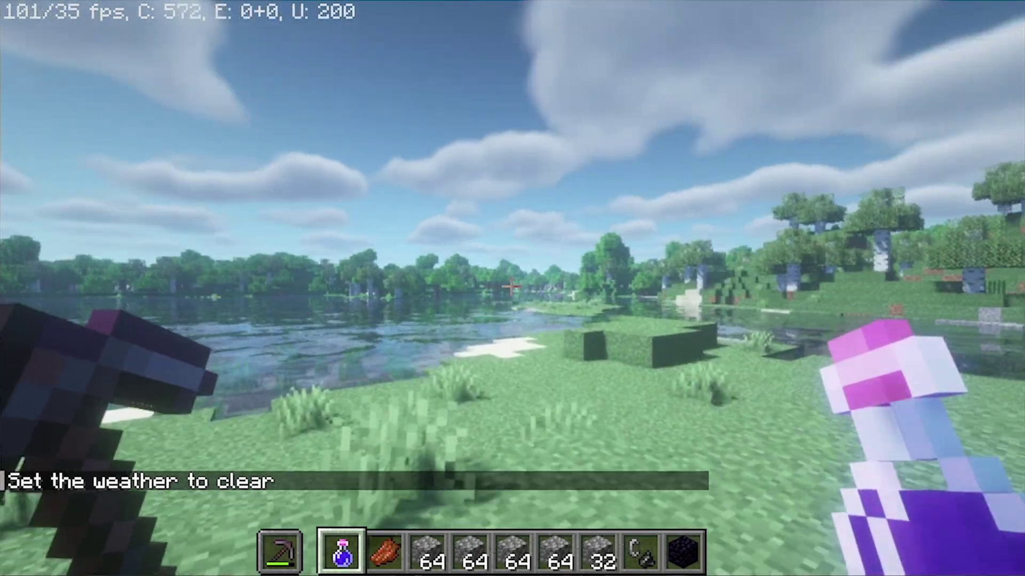
pyautogui.press('w')
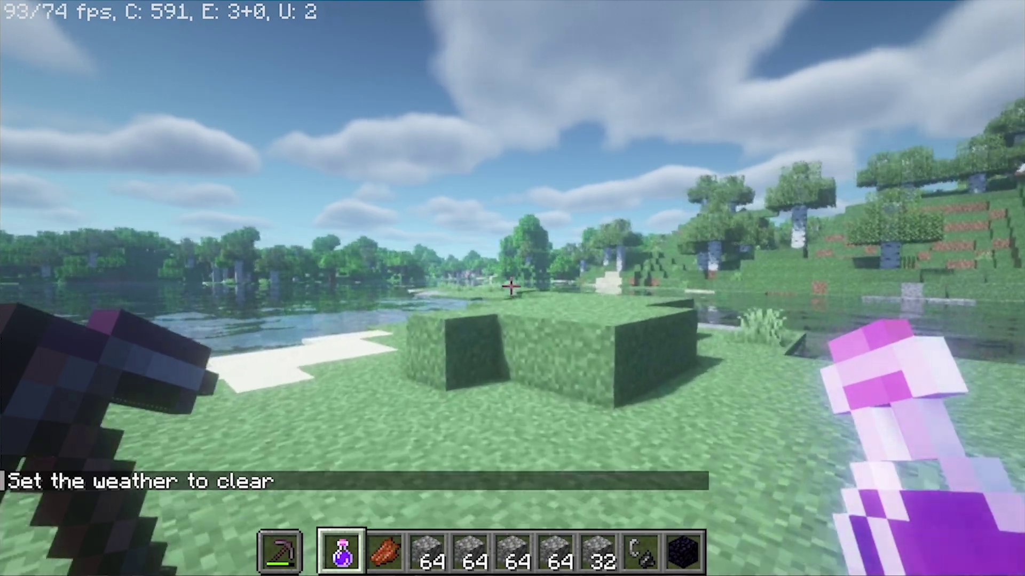
pyautogui.press('w')
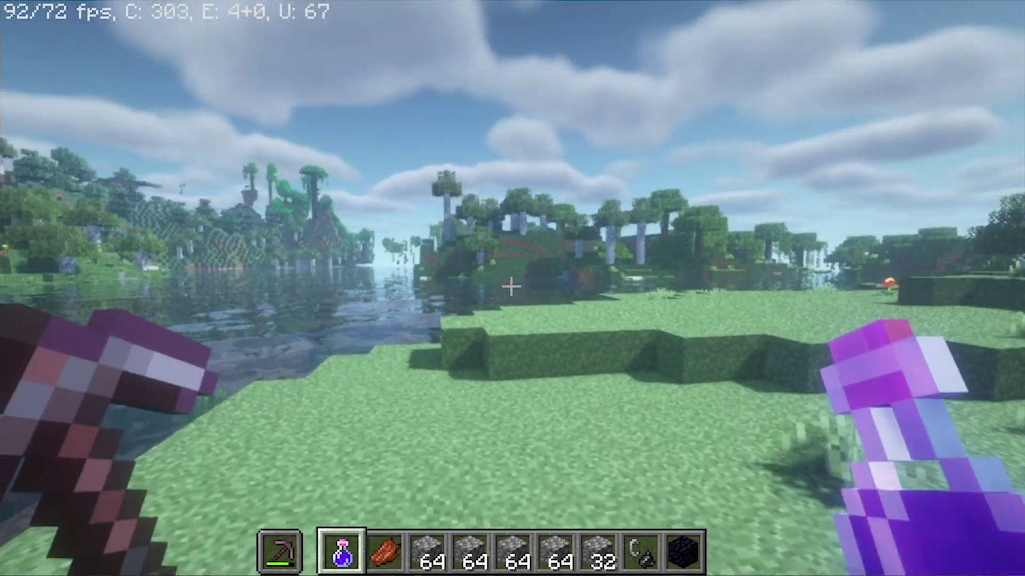
# Switch the active shader to VanillaPlus_v3.0b.zip and open its shader options.
pyautogui.press('Escape')
pyautogui.click(412, 328)
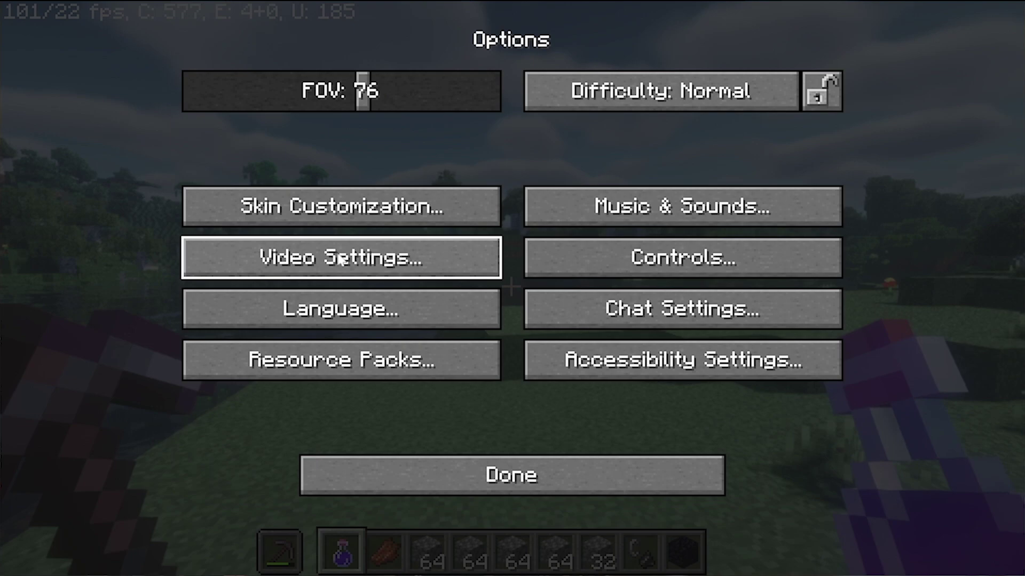
pyautogui.click(362, 259)
pyautogui.click(352, 359)
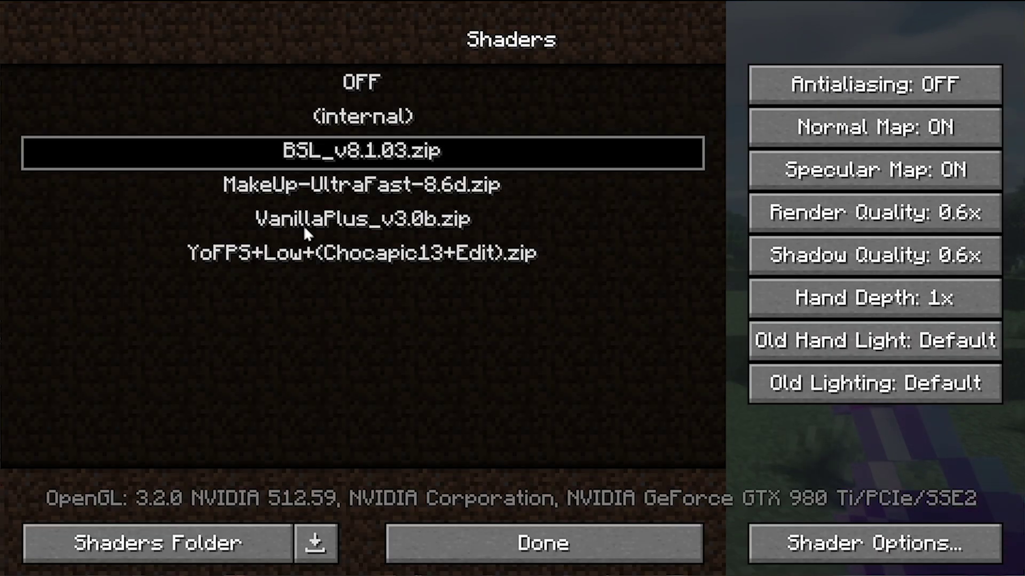
pyautogui.press('Down')
pyautogui.press('Down')
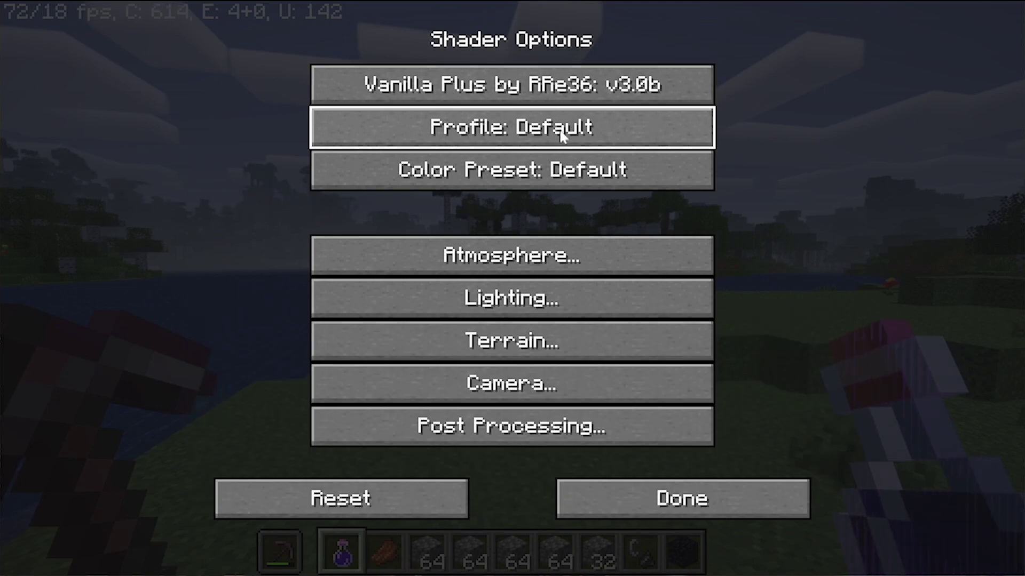
# Check the profile option, leave the shader options and walk across the grass and past the birch trees to examine the Vanilla Plus shader.
pyautogui.click(523, 147)
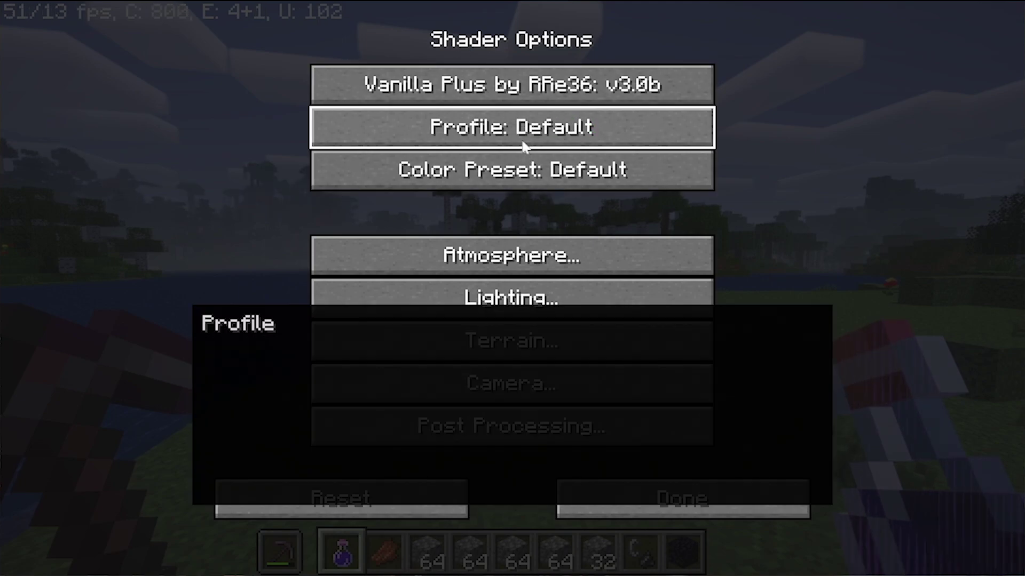
pyautogui.click(682, 490)
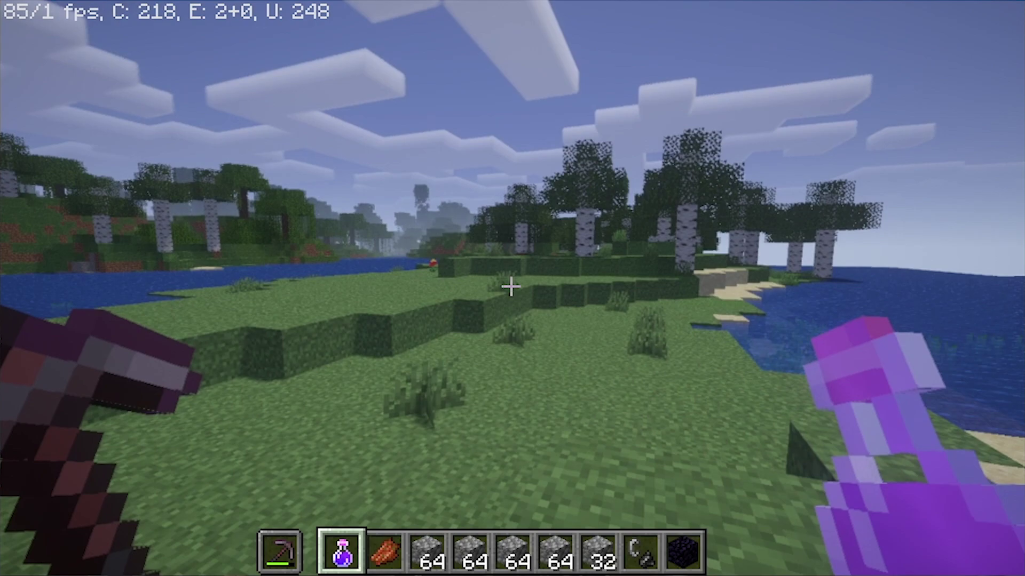
pyautogui.press('w')
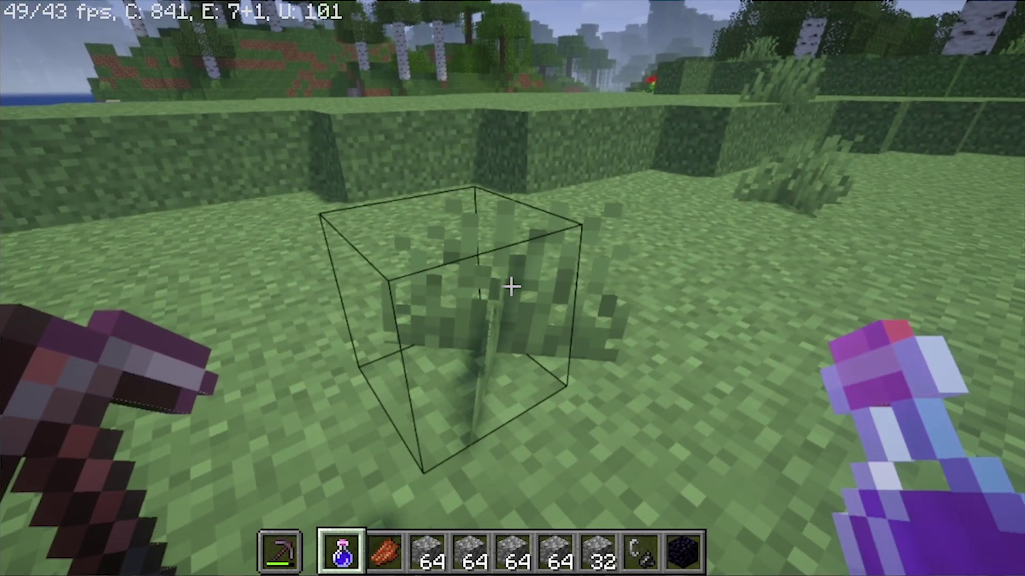
pyautogui.press('w')
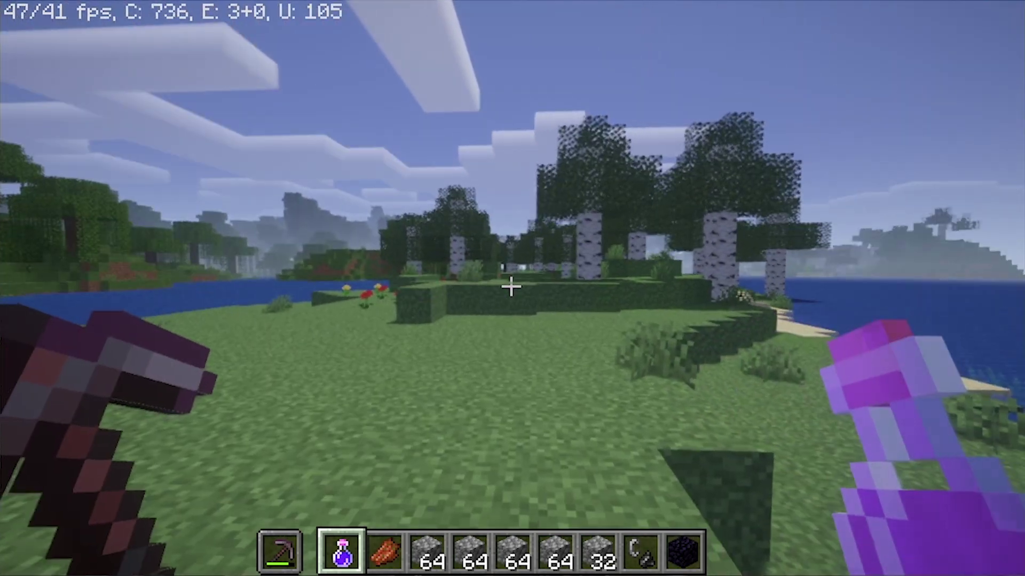
pyautogui.press('w')
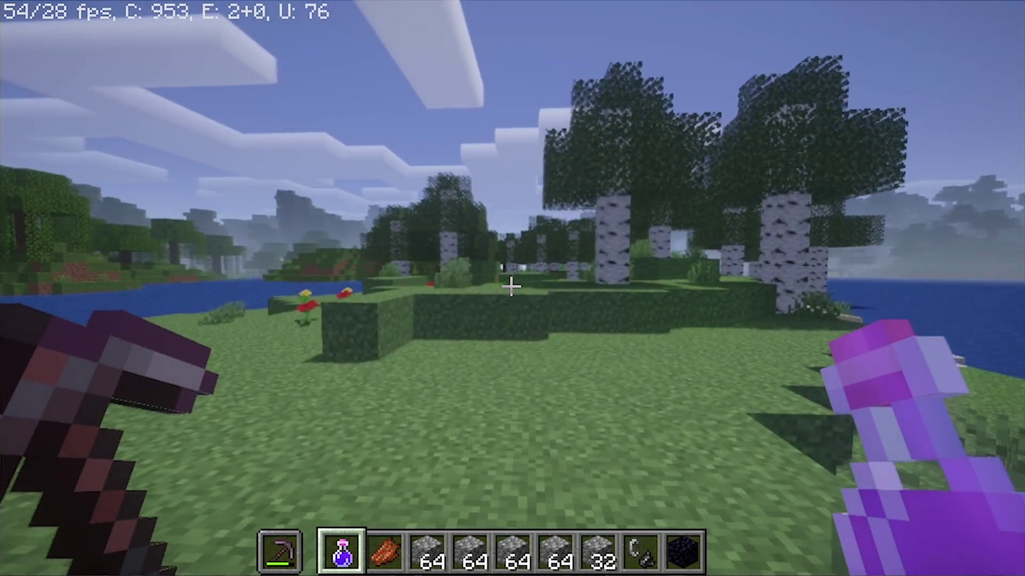
pyautogui.press('w')
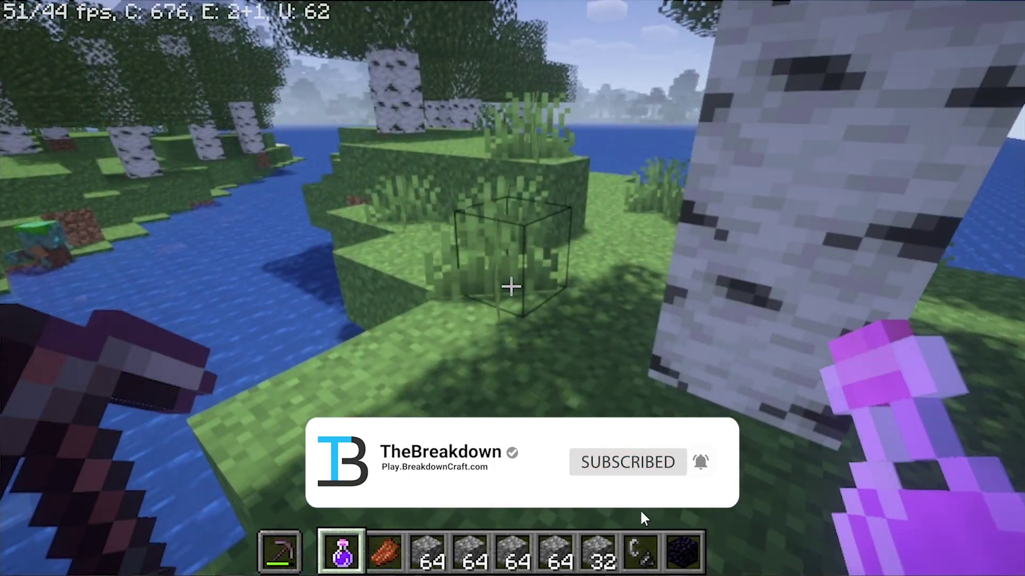
pyautogui.press('w')
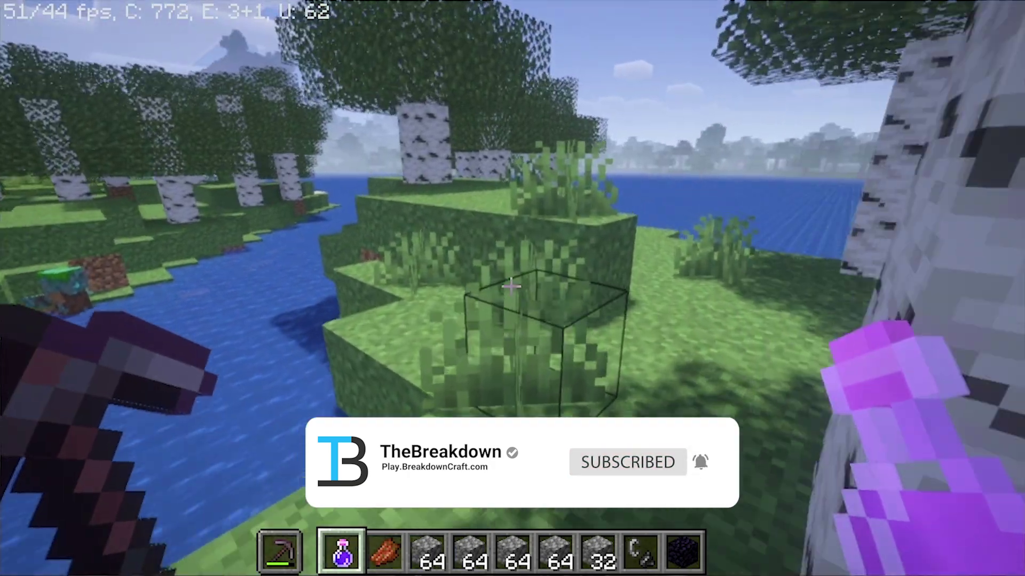
pyautogui.press('w')
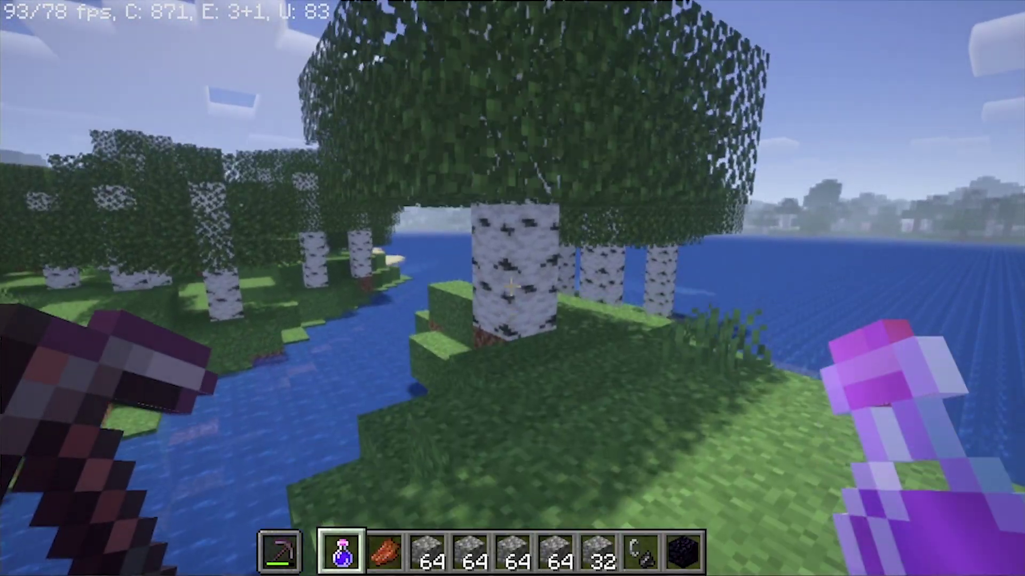
pyautogui.press('w')
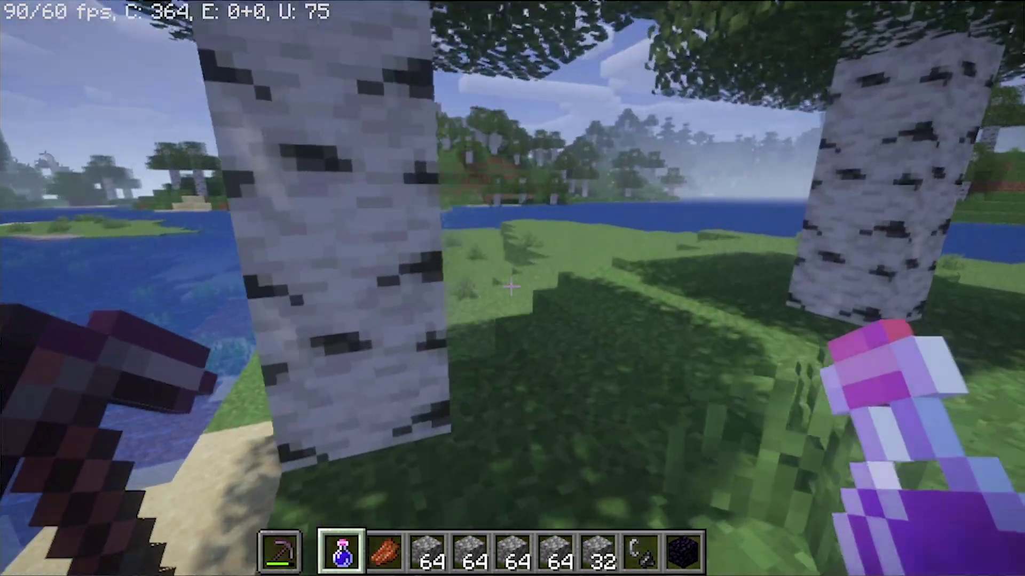